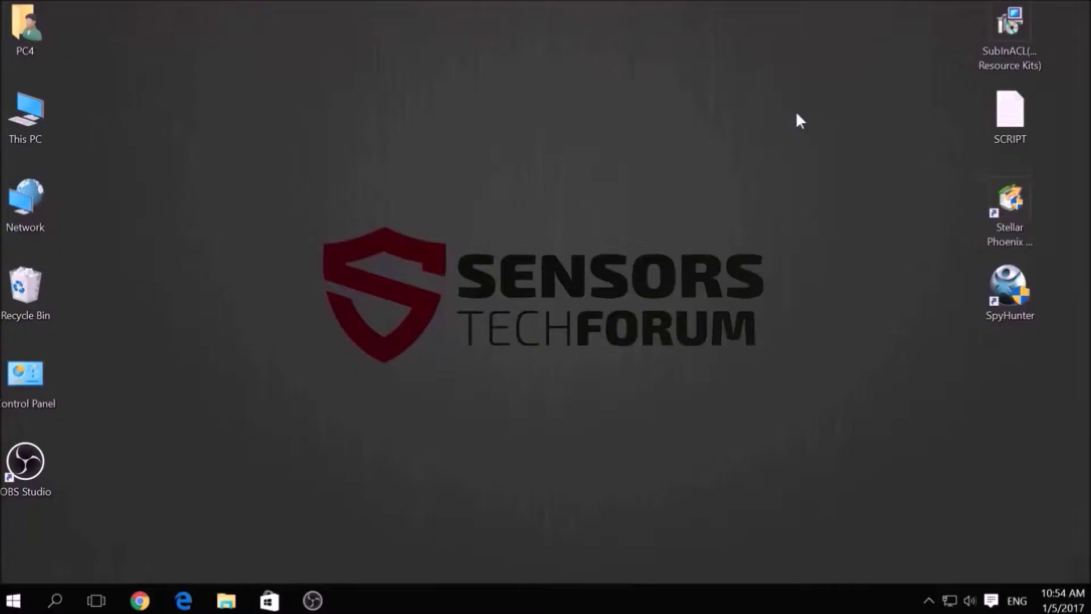
Clear the desktop icon selection and bring up the Run dialog with Win+R.
drag(929, 14, 1036, 354)
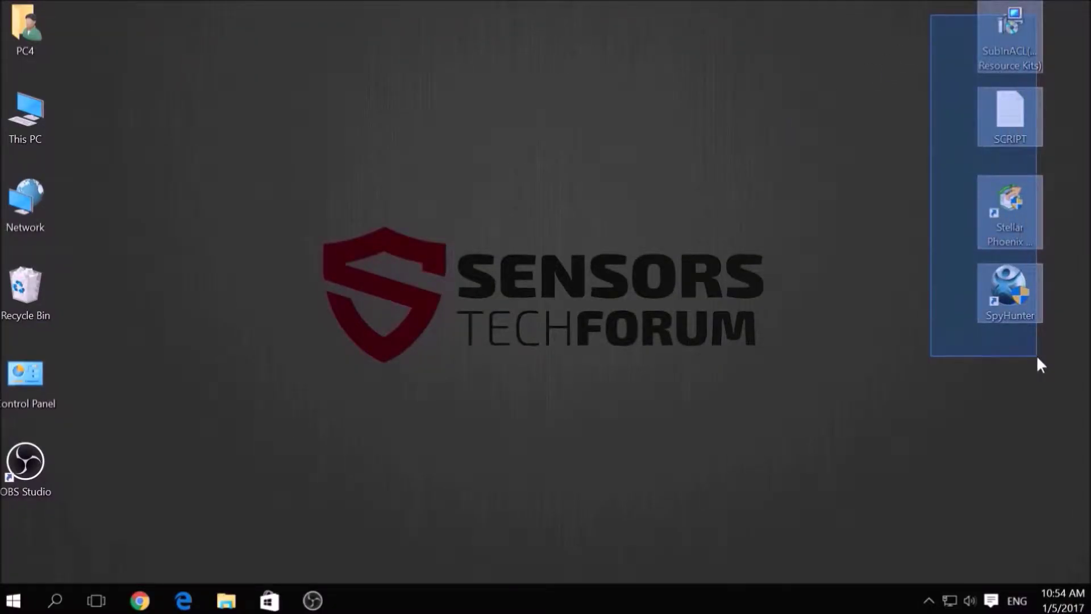
click(797, 404)
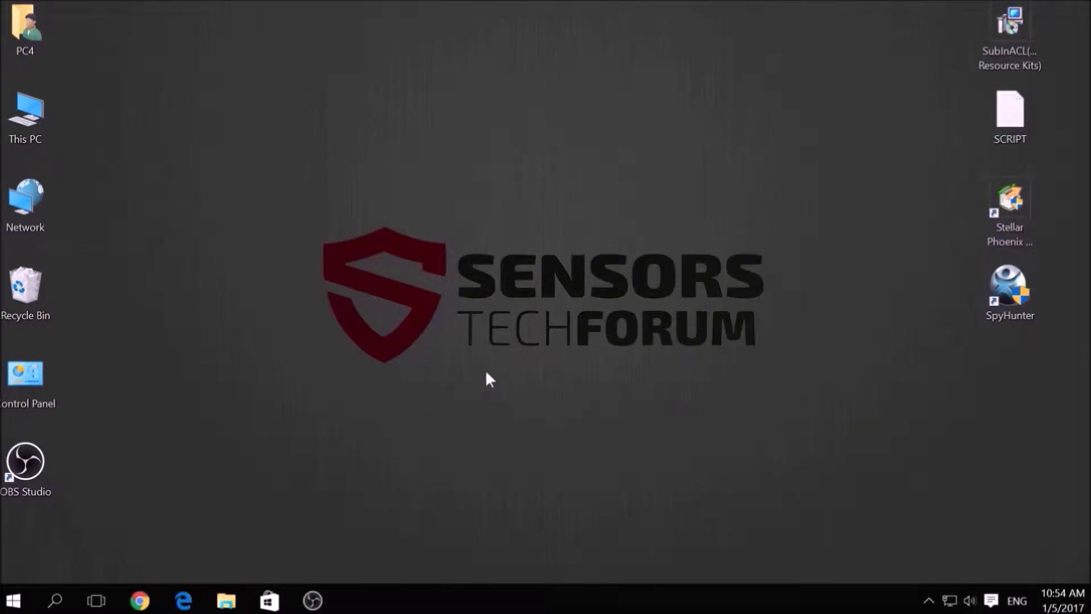
key(super+r)
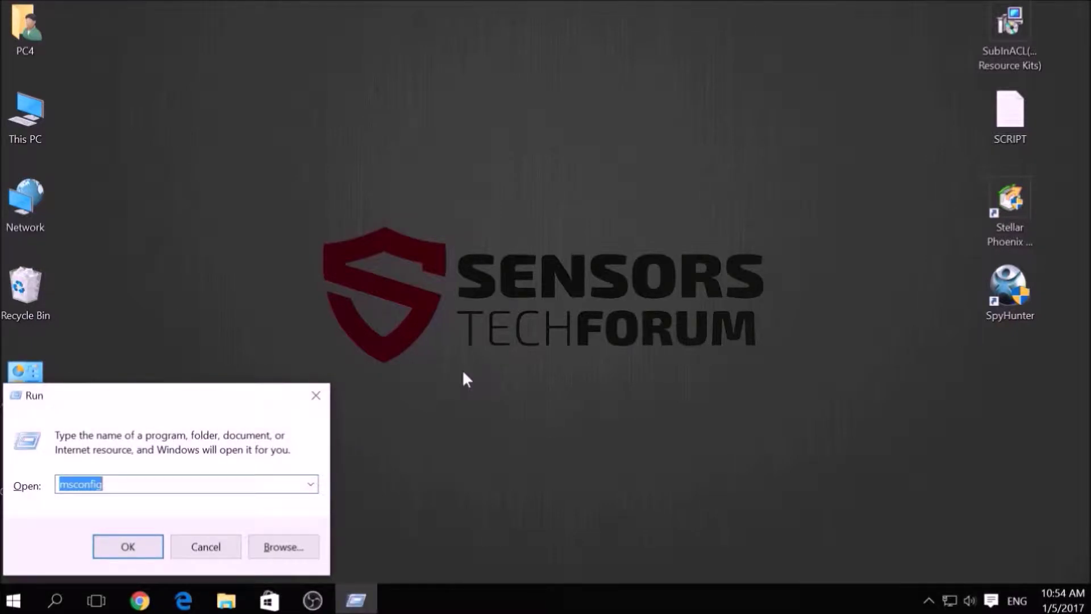
Run msconfig and set the Boot tab's Safe boot to Network, applying and confirming.
key(BackSpace)
drag(239, 397, 588, 243)
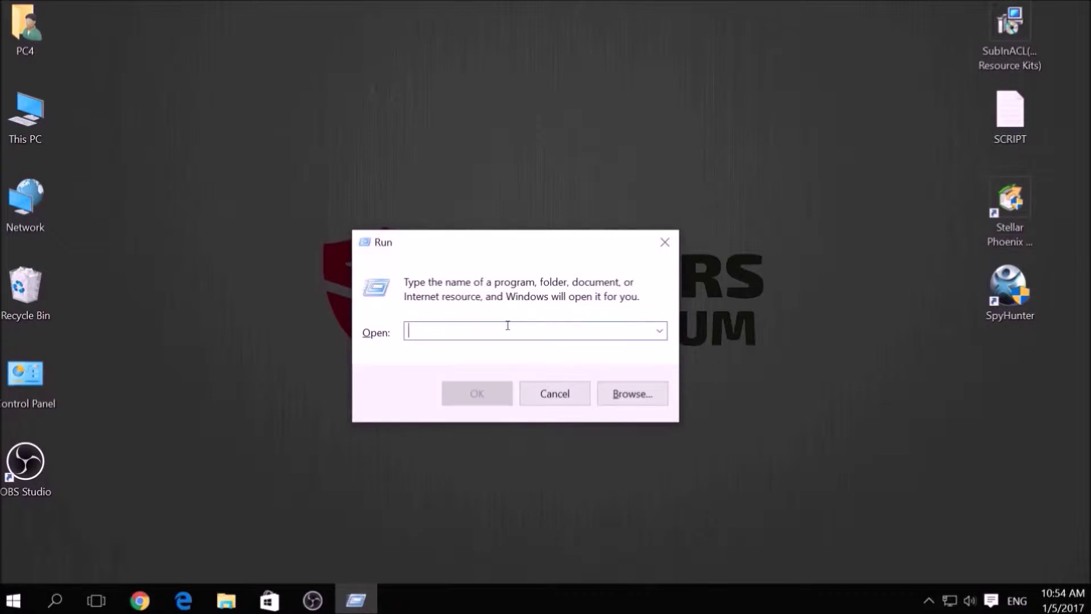
text(msconf)
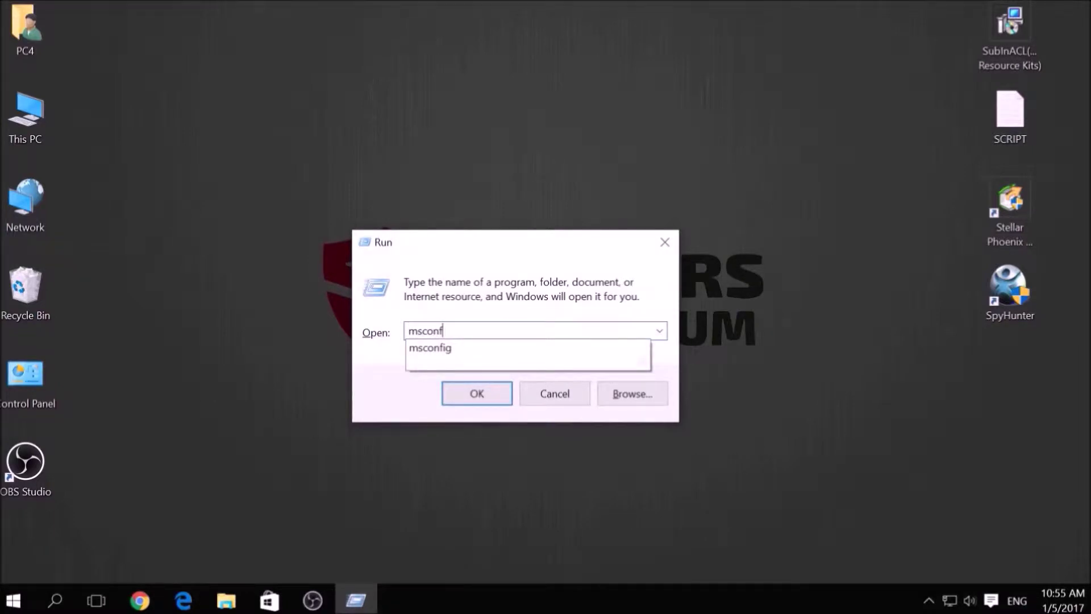
text(ig)
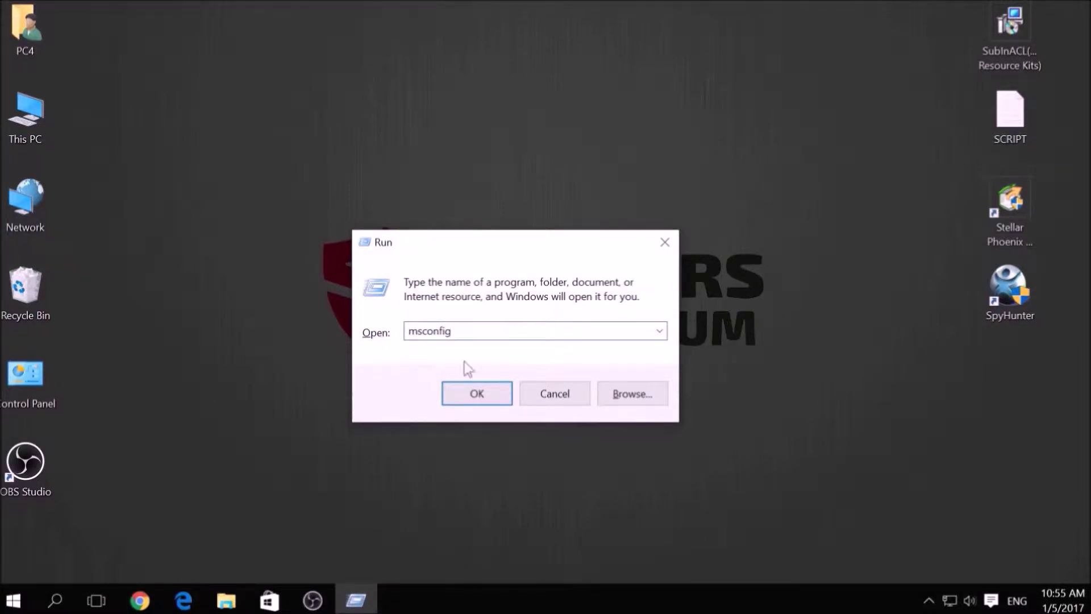
click(476, 393)
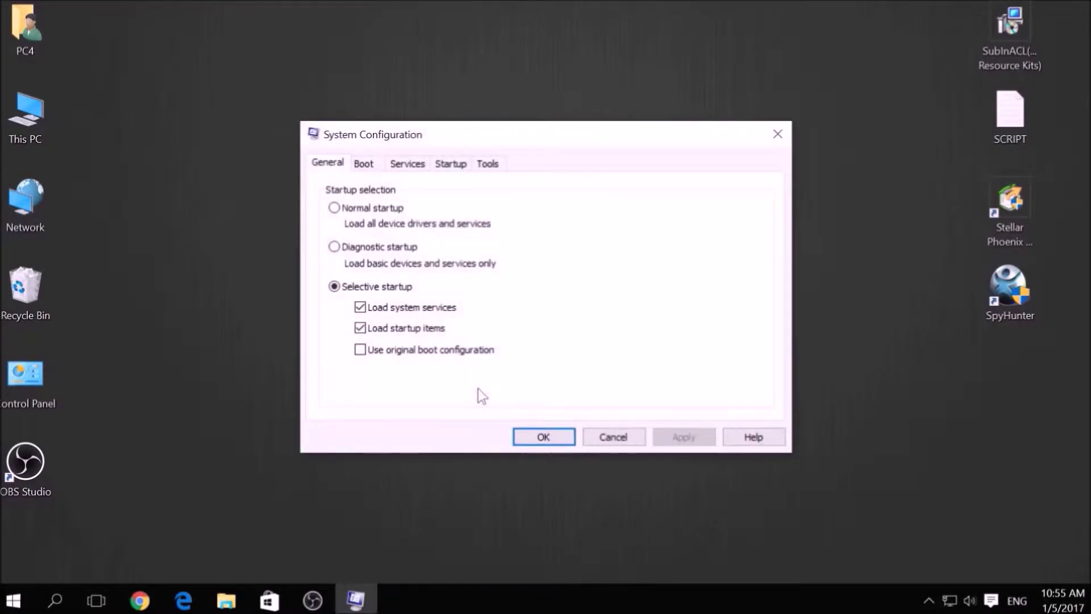
click(377, 168)
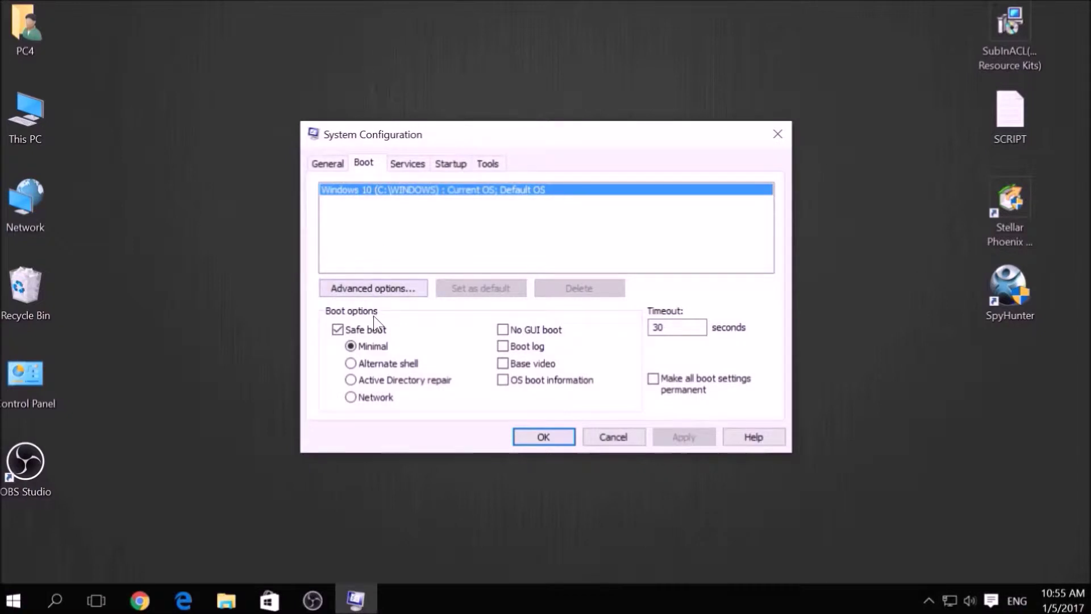
click(378, 397)
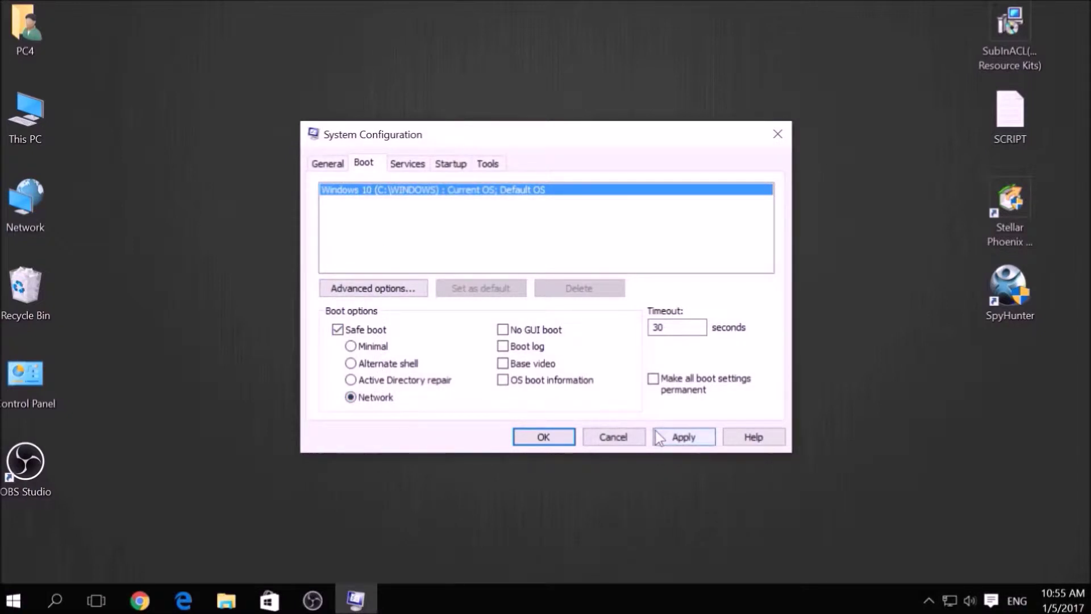
click(659, 436)
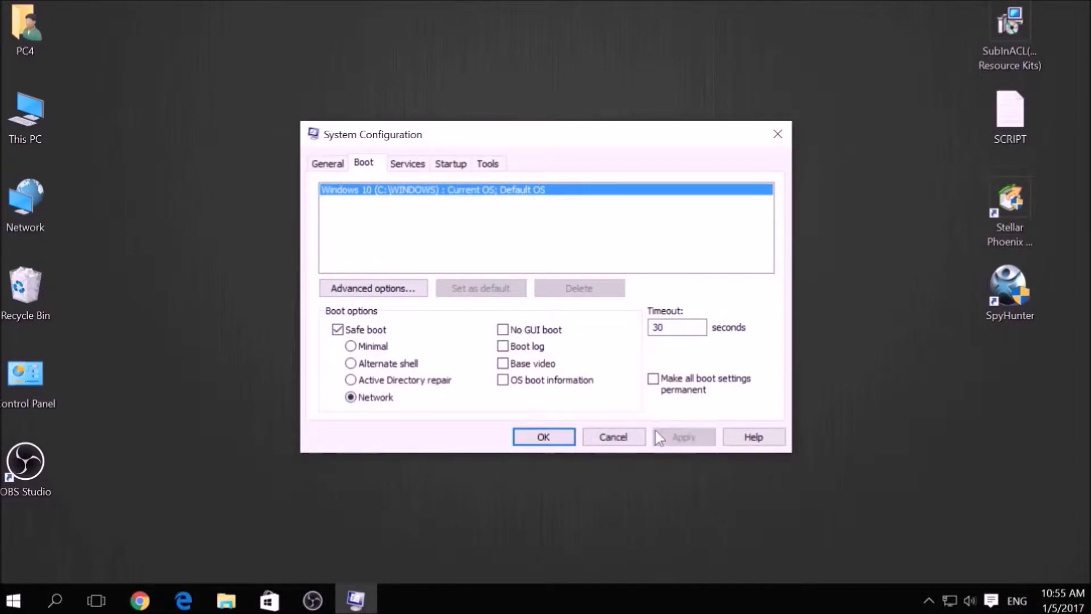
click(530, 437)
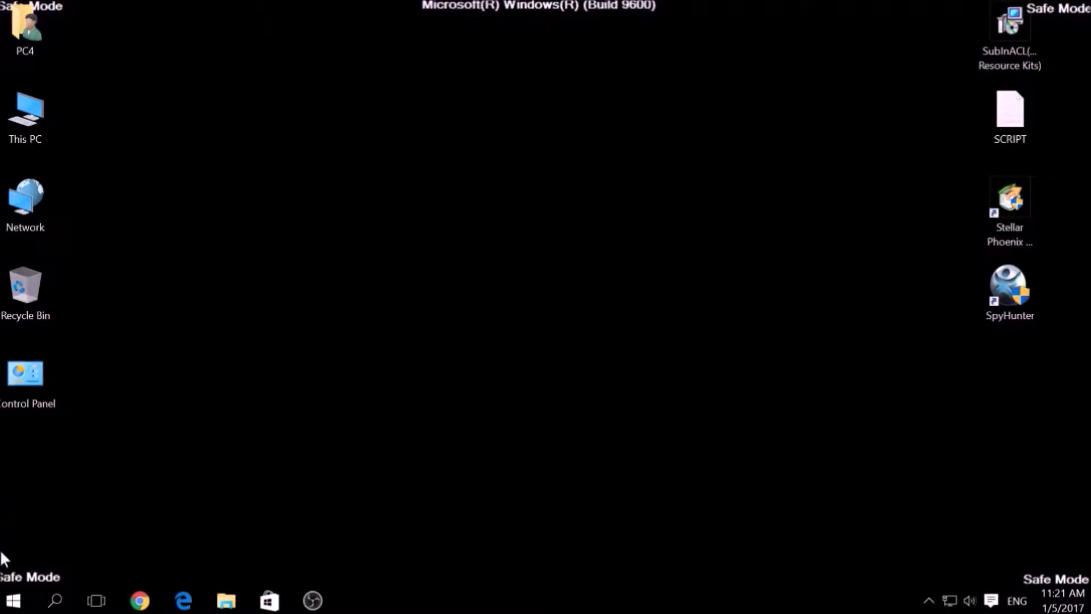
Let Windows come up in Safe Mode with Networking, then select the SubInACL desktop icon.
drag(1, 543, 71, 581)
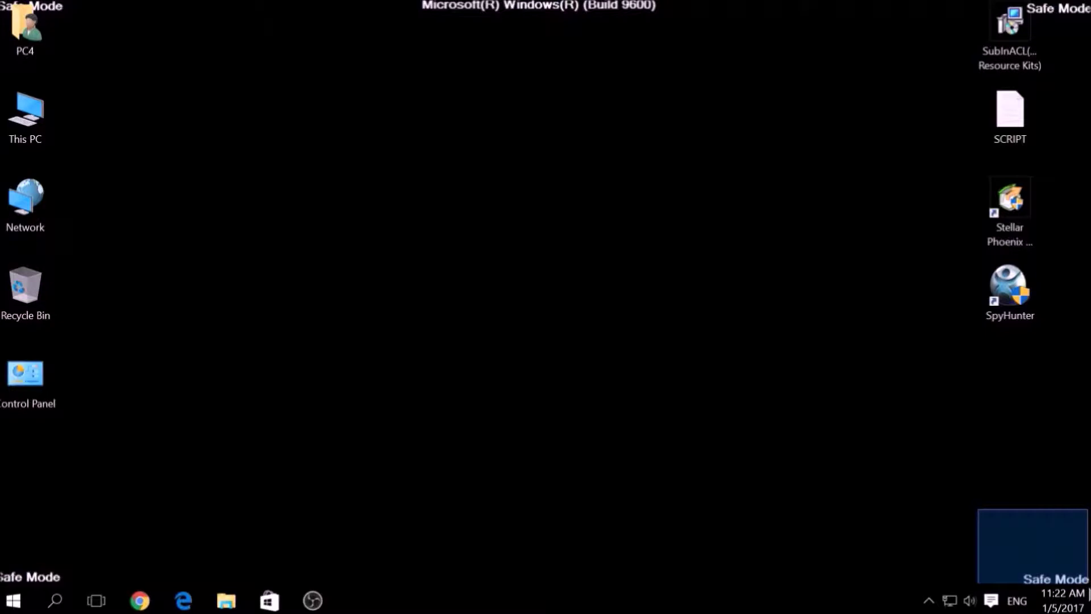
drag(1030, 554, 1089, 585)
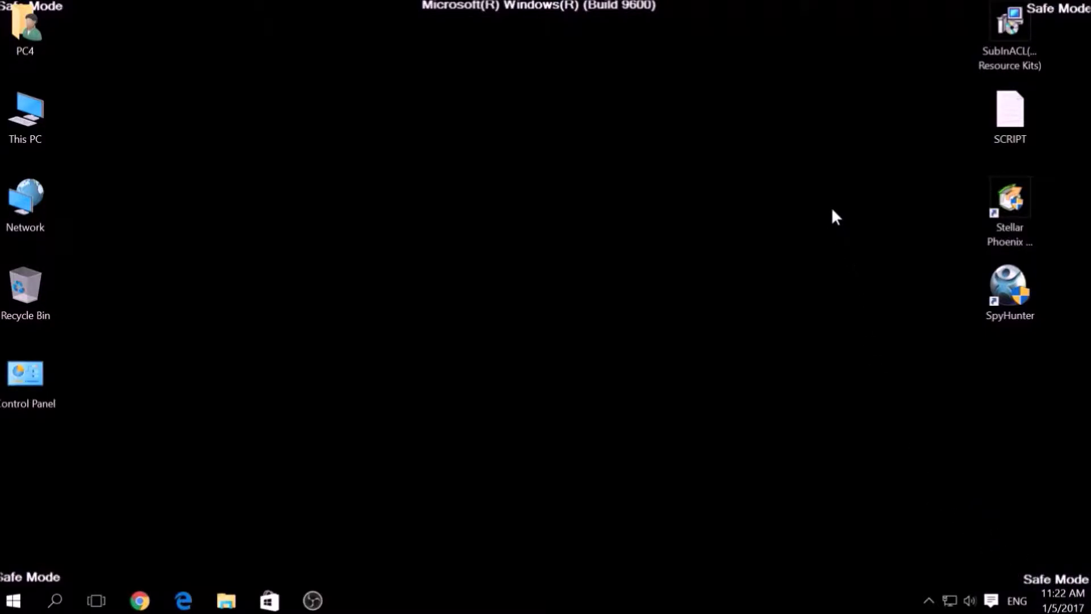
click(996, 62)
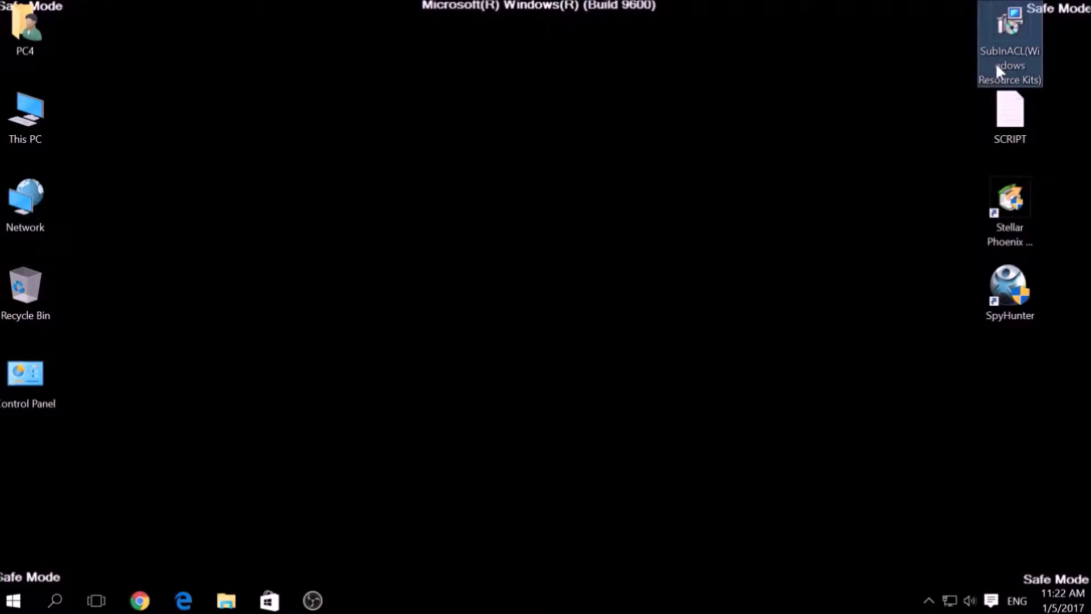
Copy the eight subinacl command lines from the SCRIPT text file, then minimise Notepad.
double_click(1011, 110)
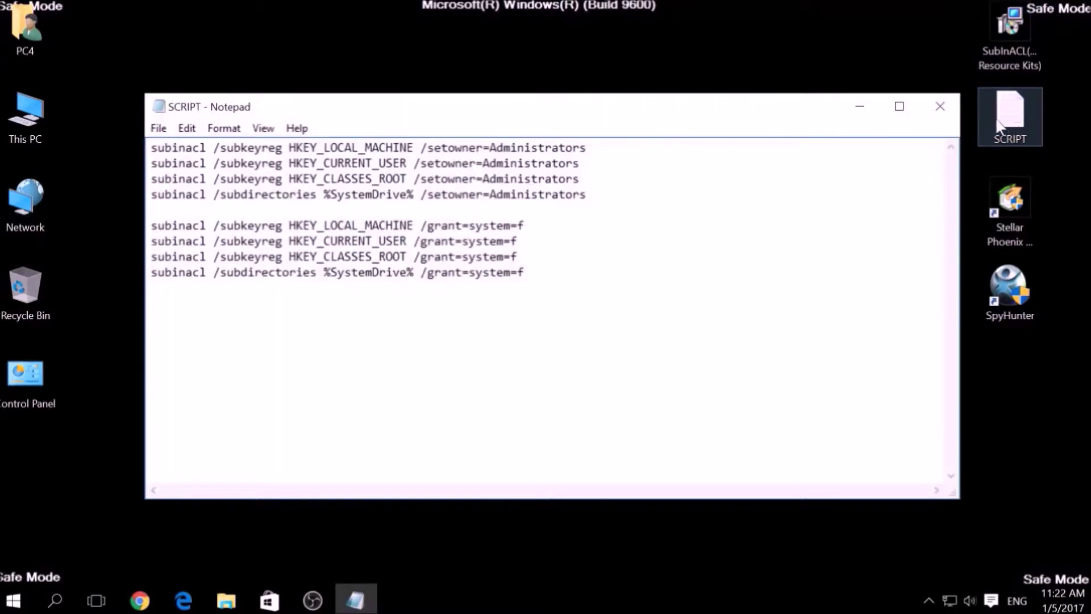
drag(555, 281, 141, 145)
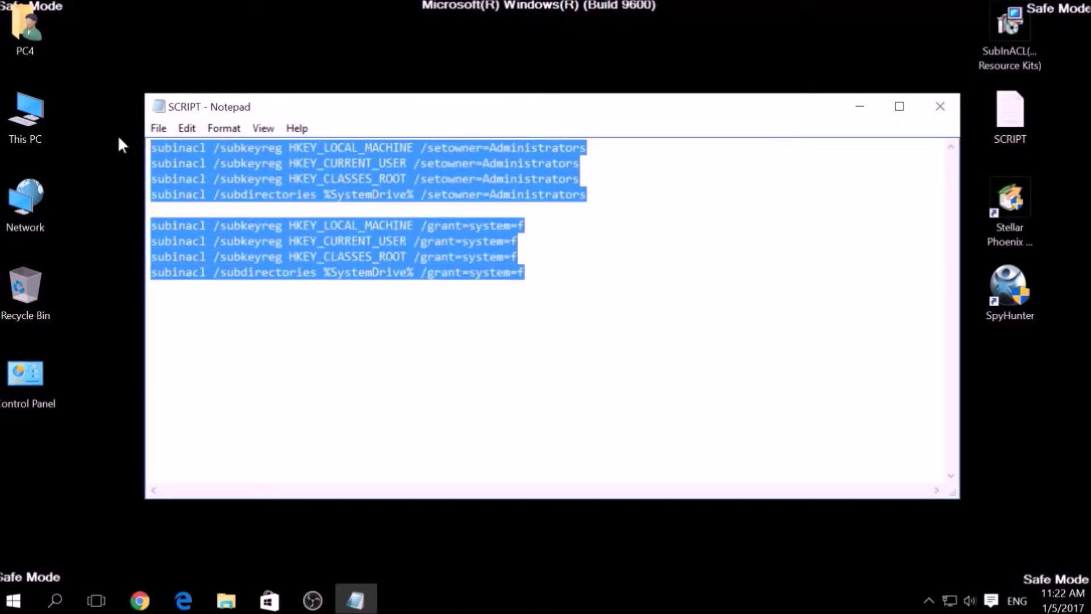
right_click(290, 158)
click(326, 213)
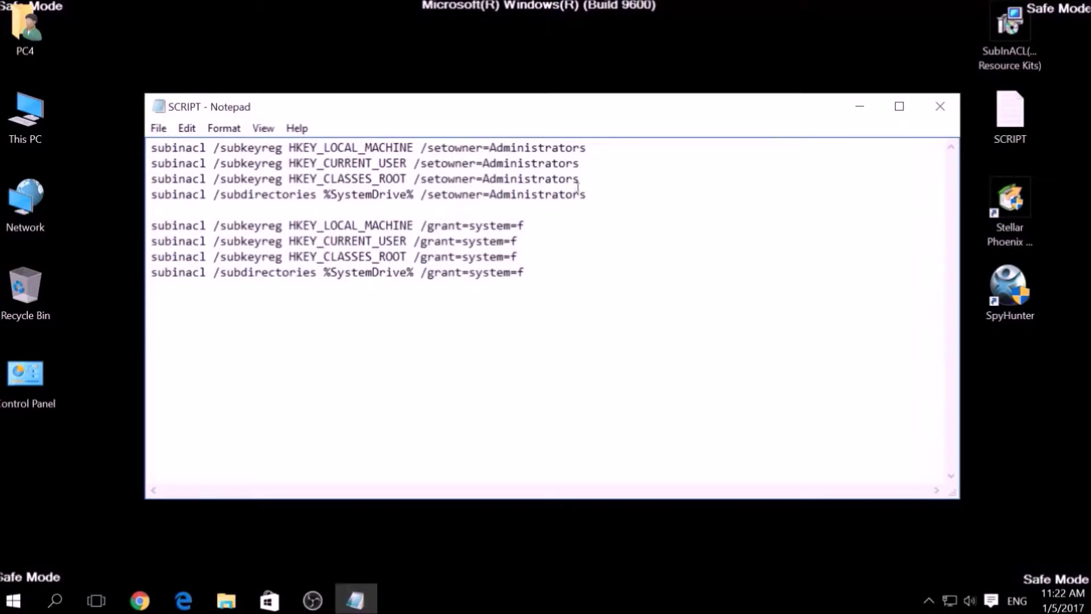
click(867, 114)
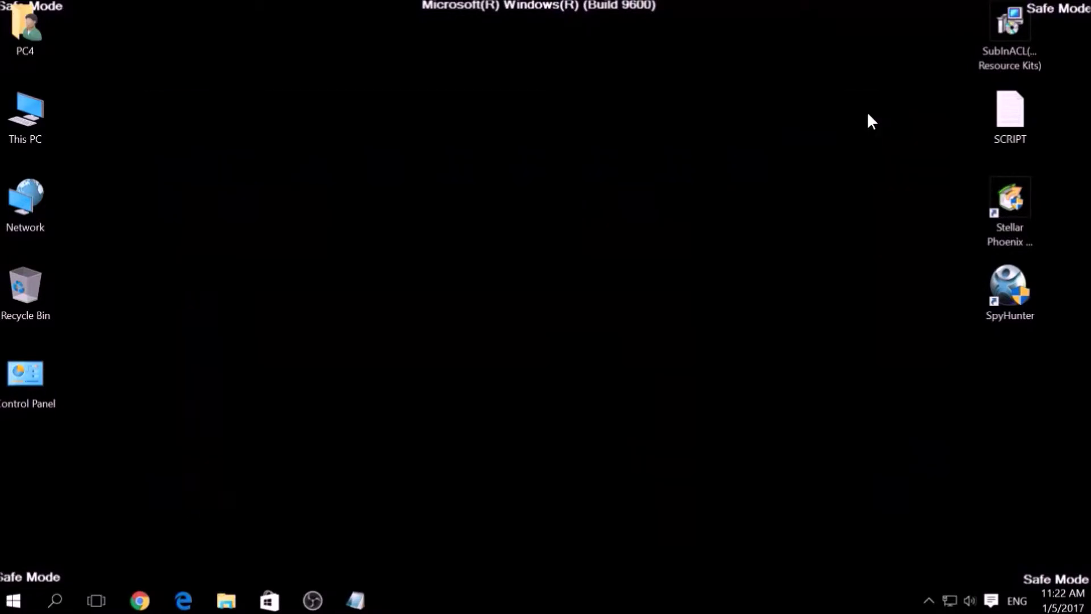
Install SubInACL with the licence accepted and default folder, then restore the SCRIPT Notepad window.
double_click(998, 66)
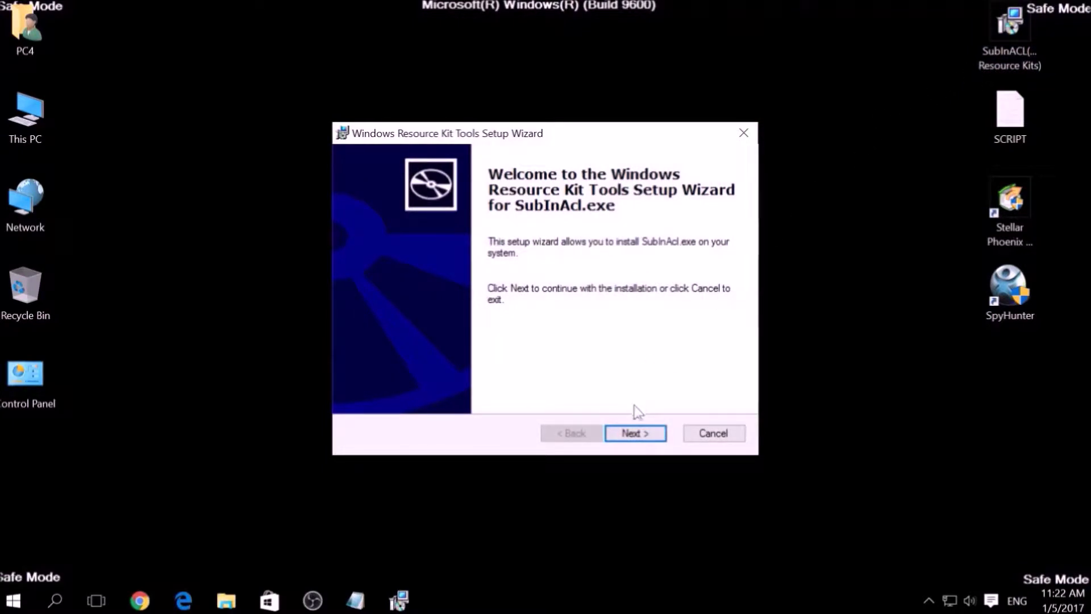
click(636, 433)
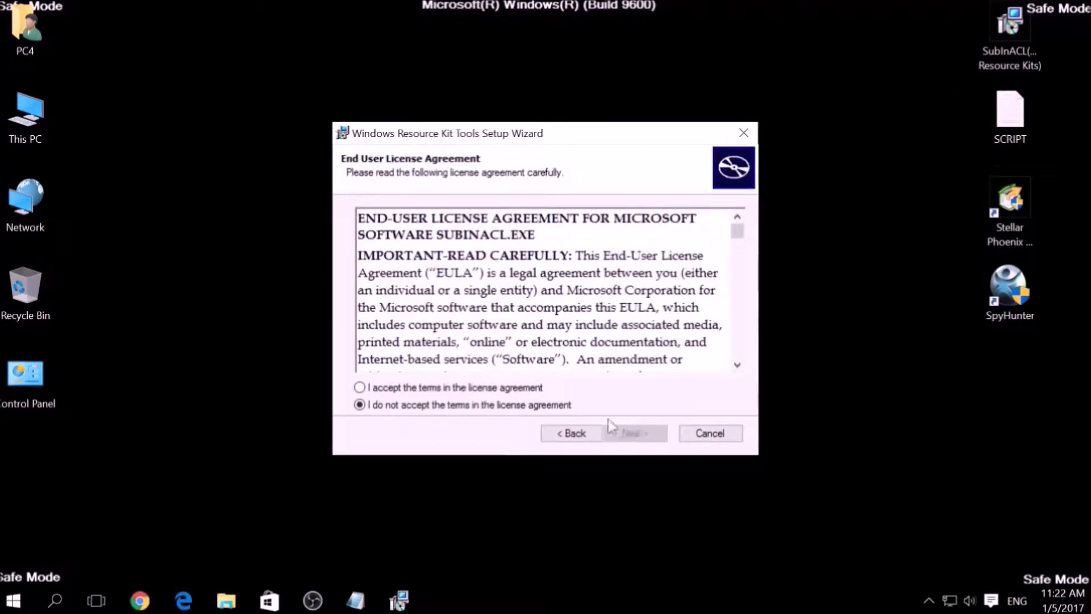
click(539, 388)
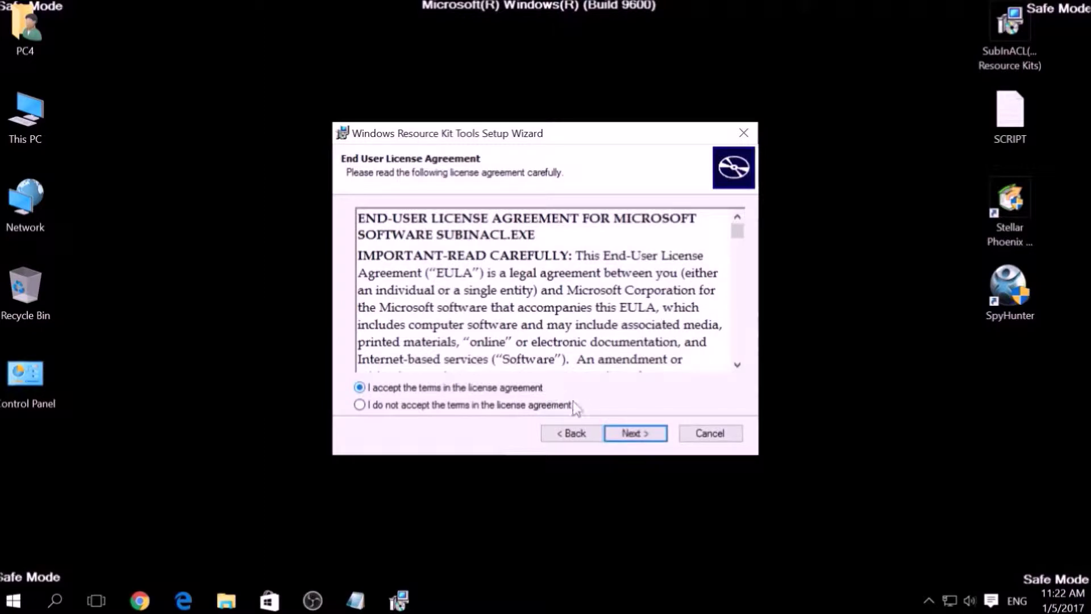
click(620, 434)
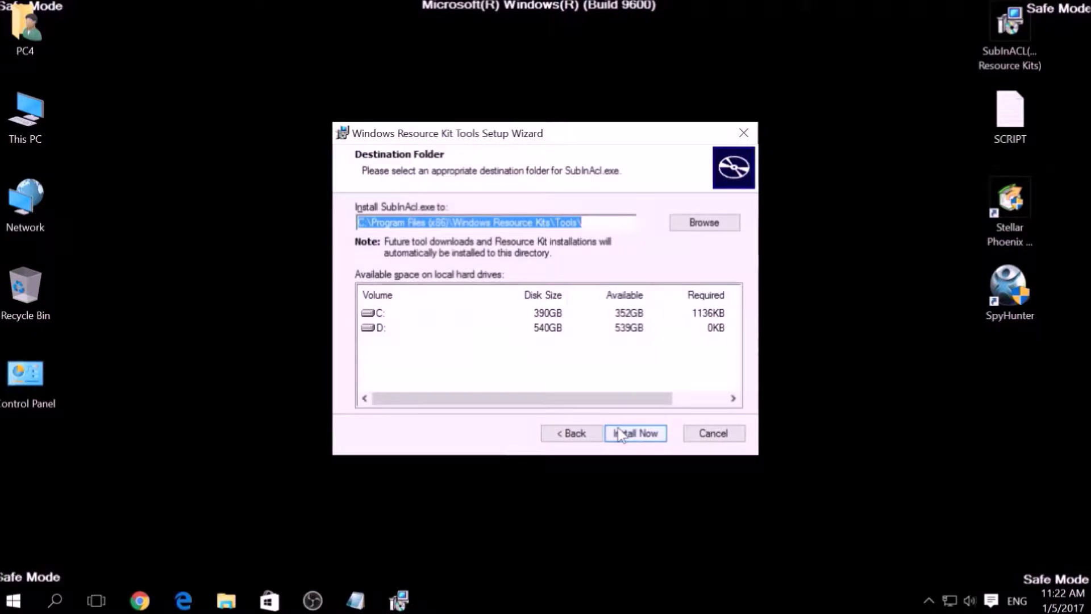
click(619, 435)
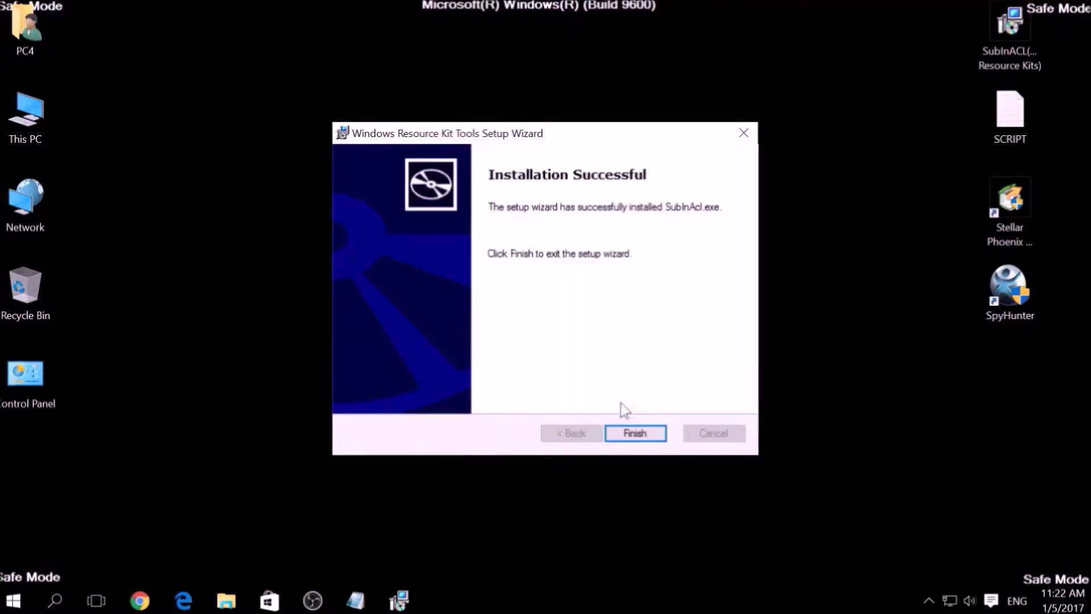
click(628, 435)
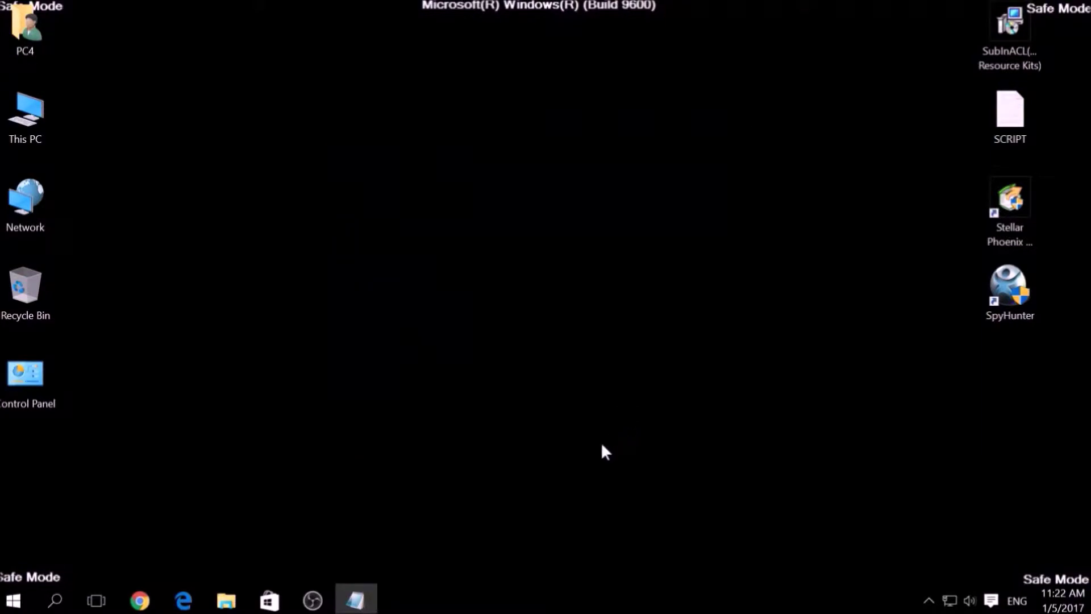
click(366, 597)
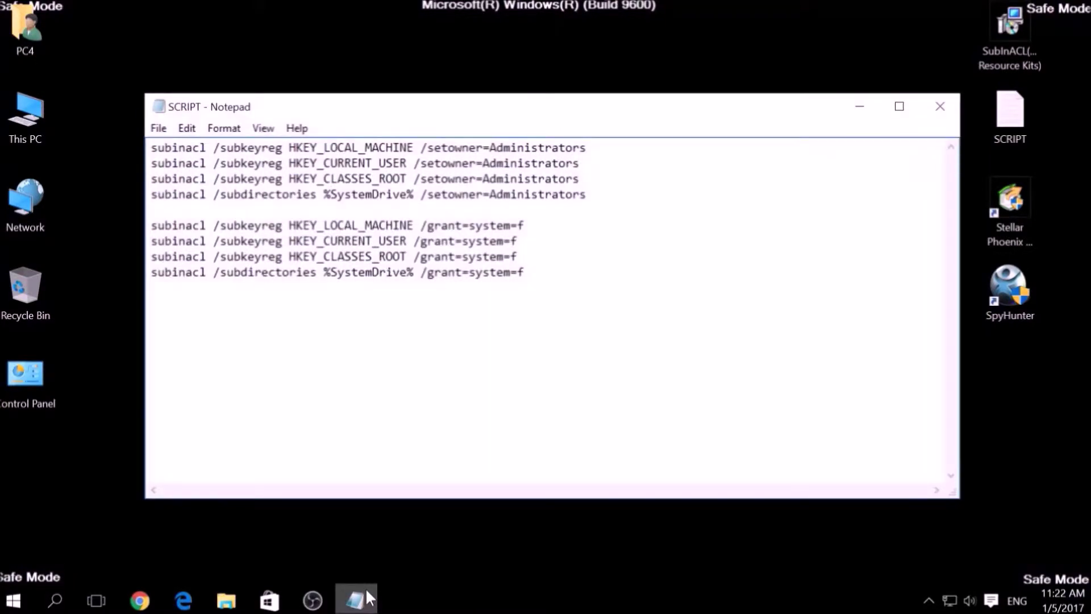
Save the script to the Desktop as FIX.BAT with type All Files, then close Notepad.
click(532, 287)
drag(525, 273, 150, 142)
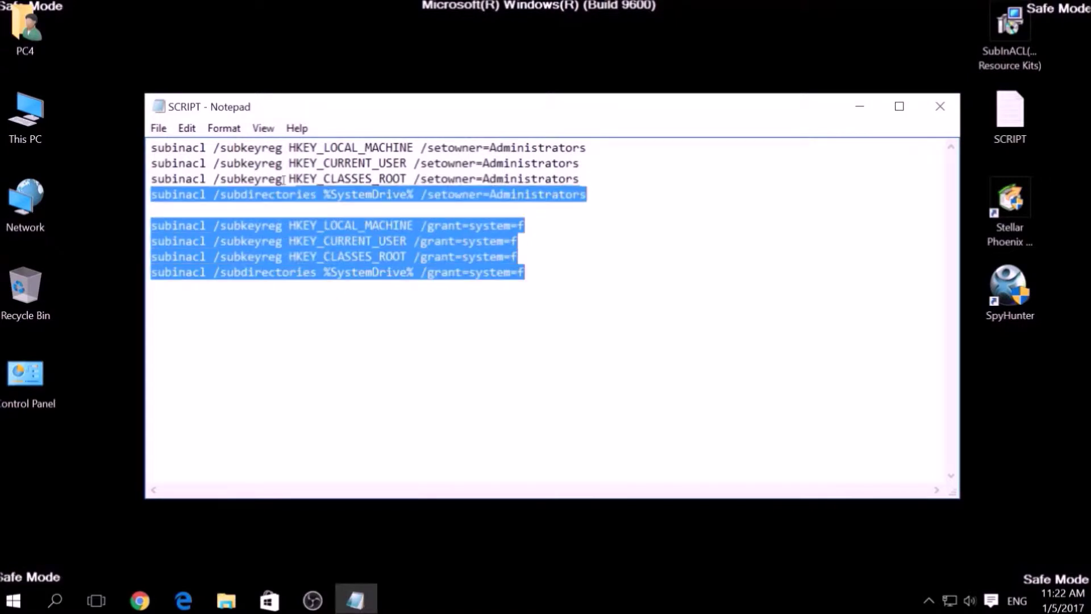
click(157, 130)
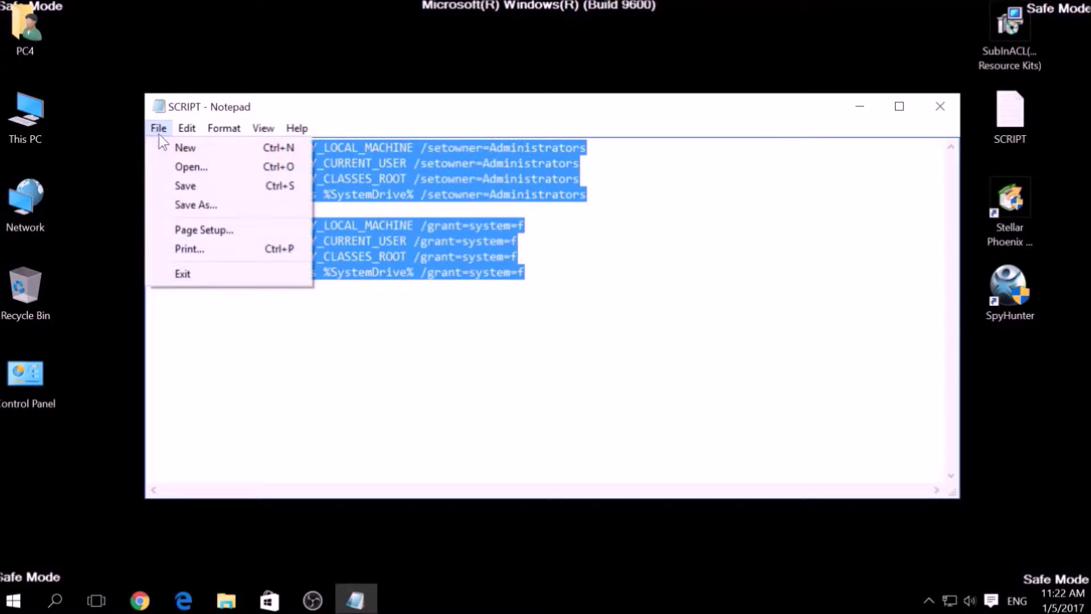
click(200, 206)
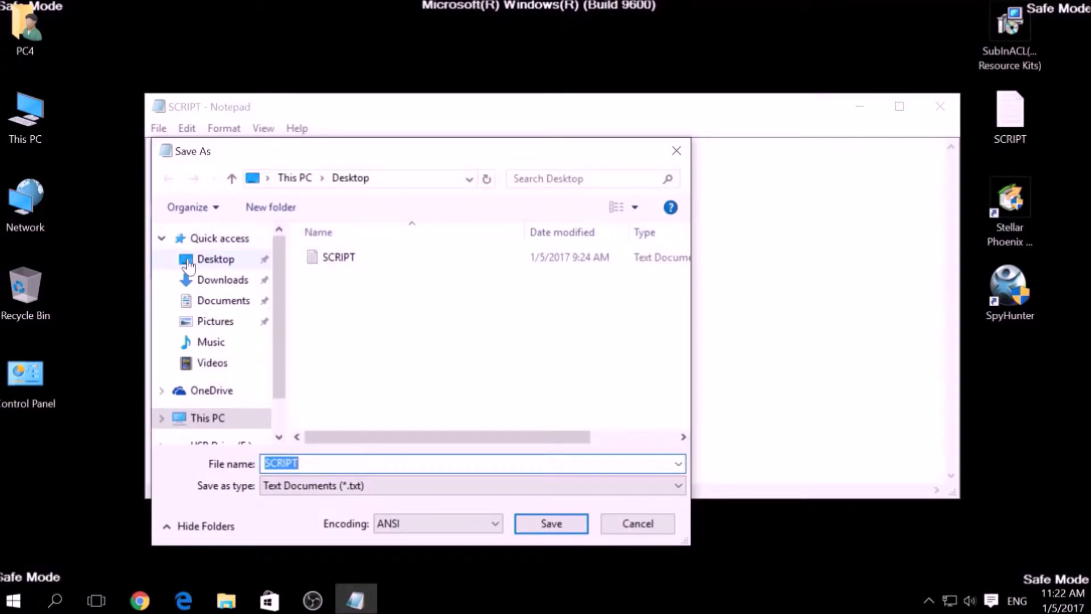
click(212, 265)
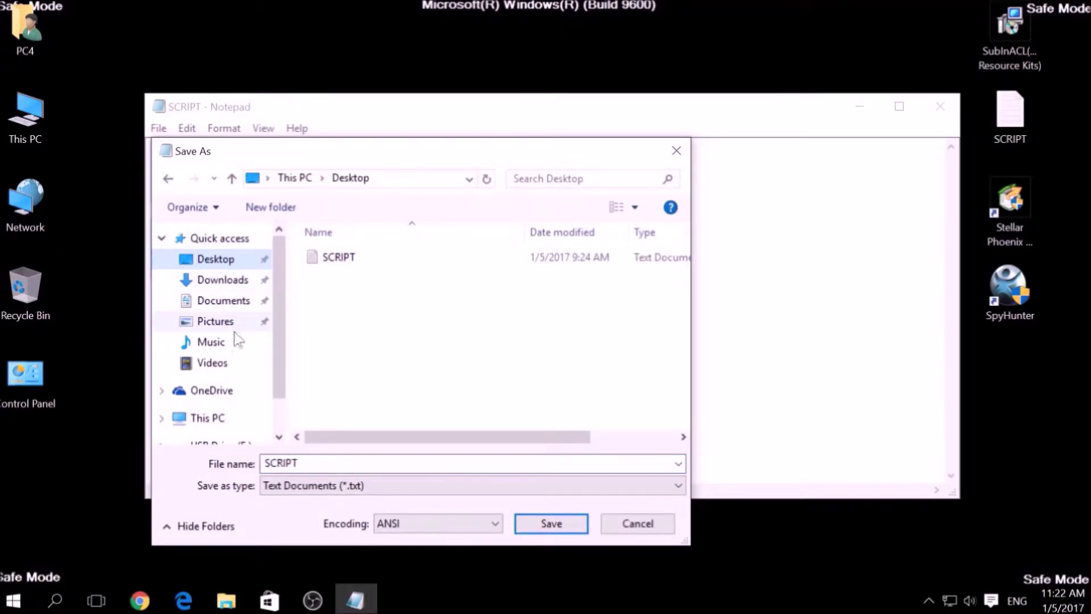
double_click(273, 457)
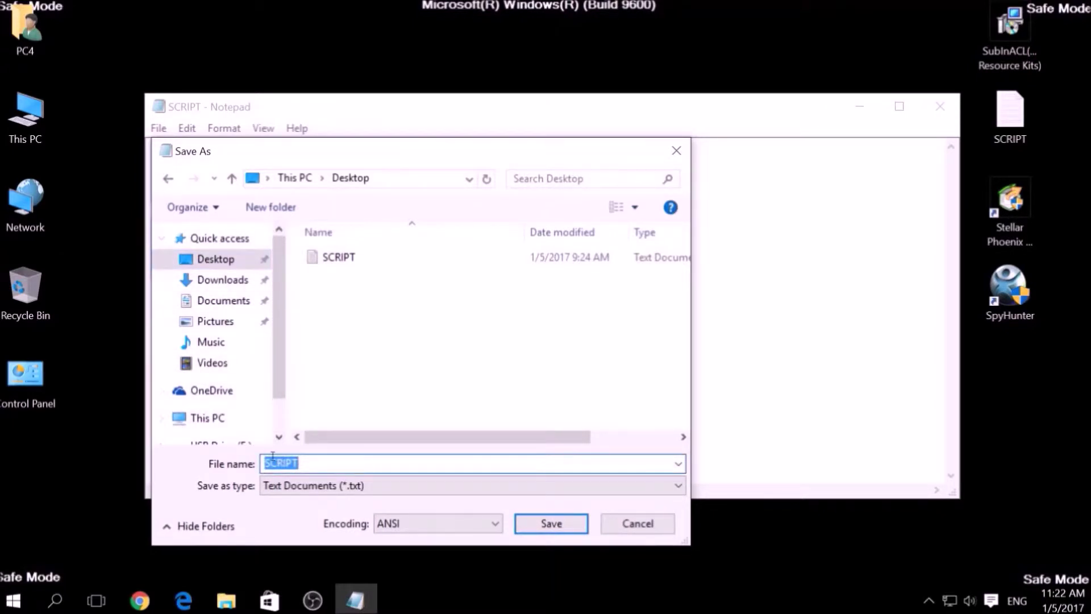
text(F)
text(IX.)
text(BA)
text(T)
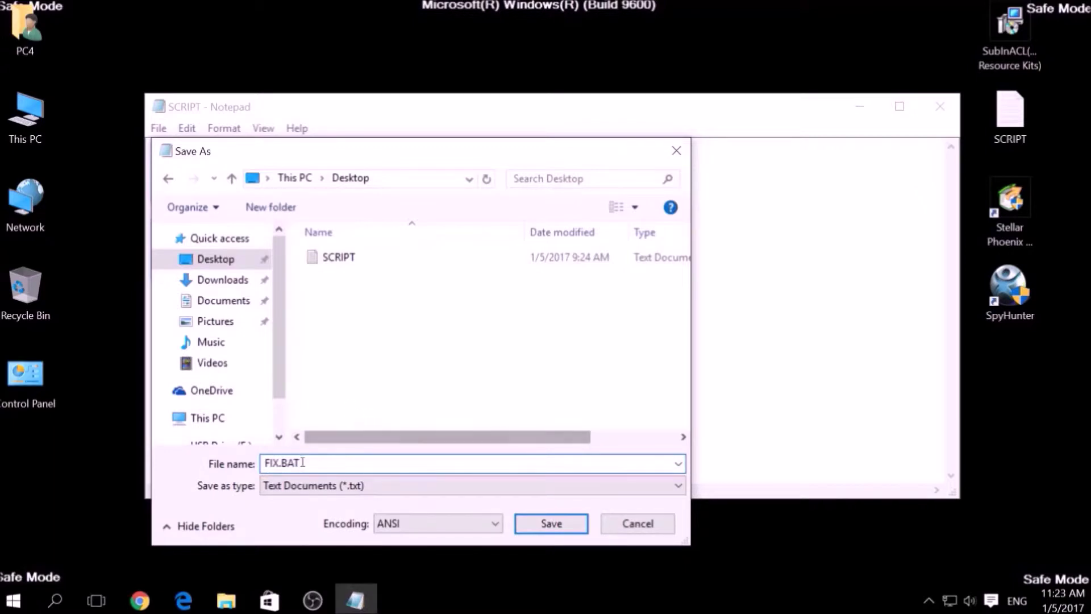
key(shift+Left)
key(shift+Left)
key(shift+Left)
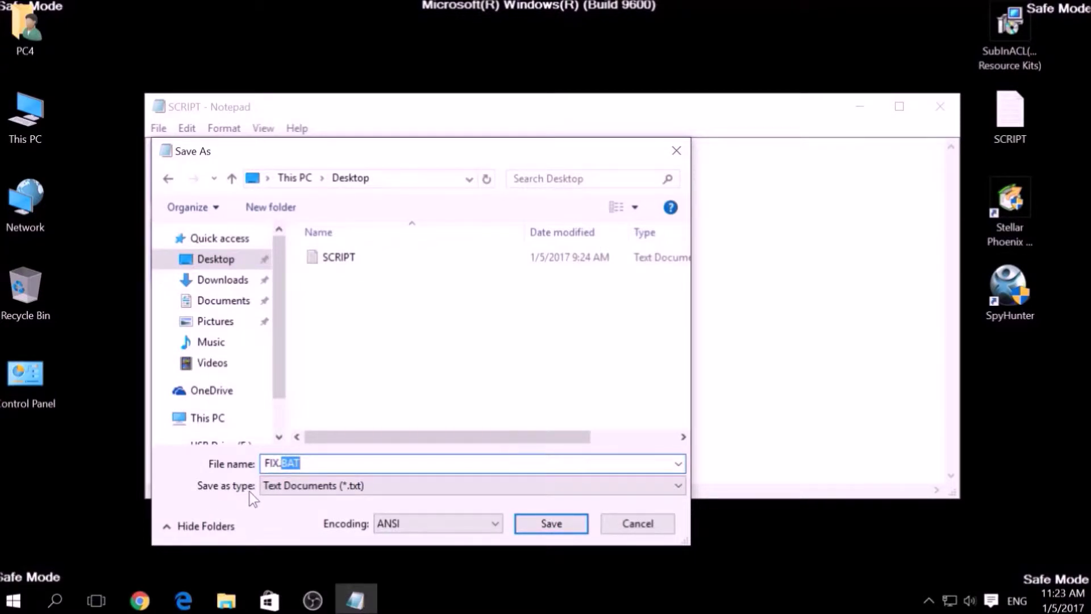
click(291, 489)
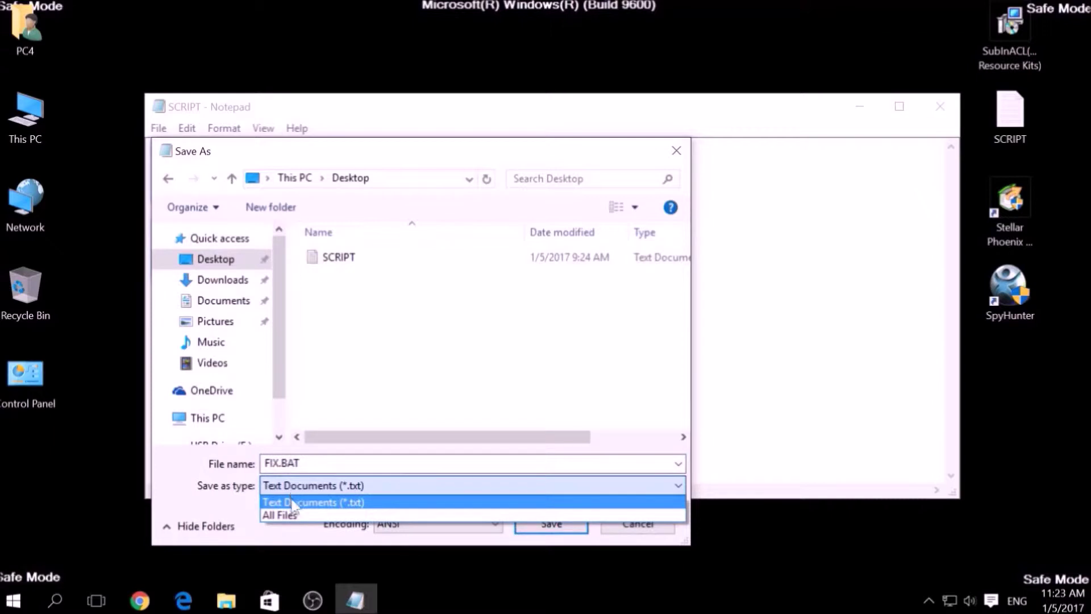
click(296, 516)
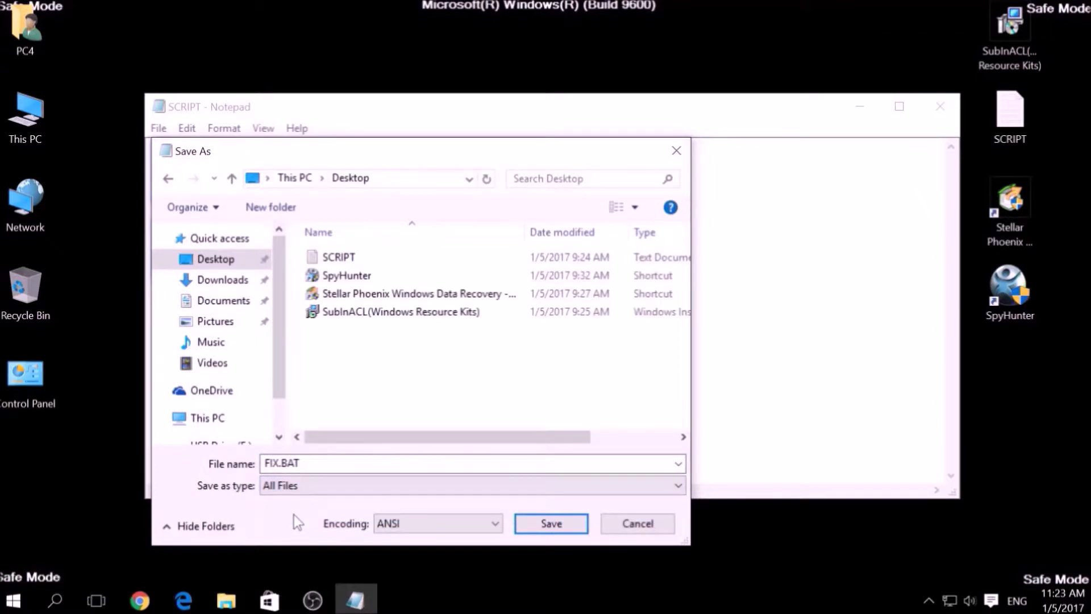
click(537, 519)
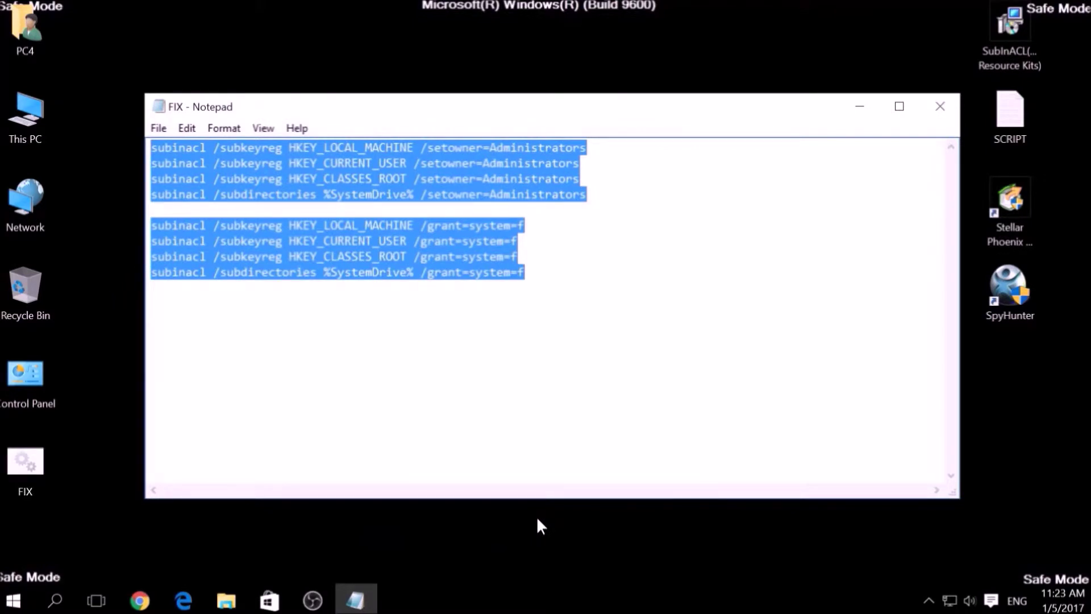
click(940, 106)
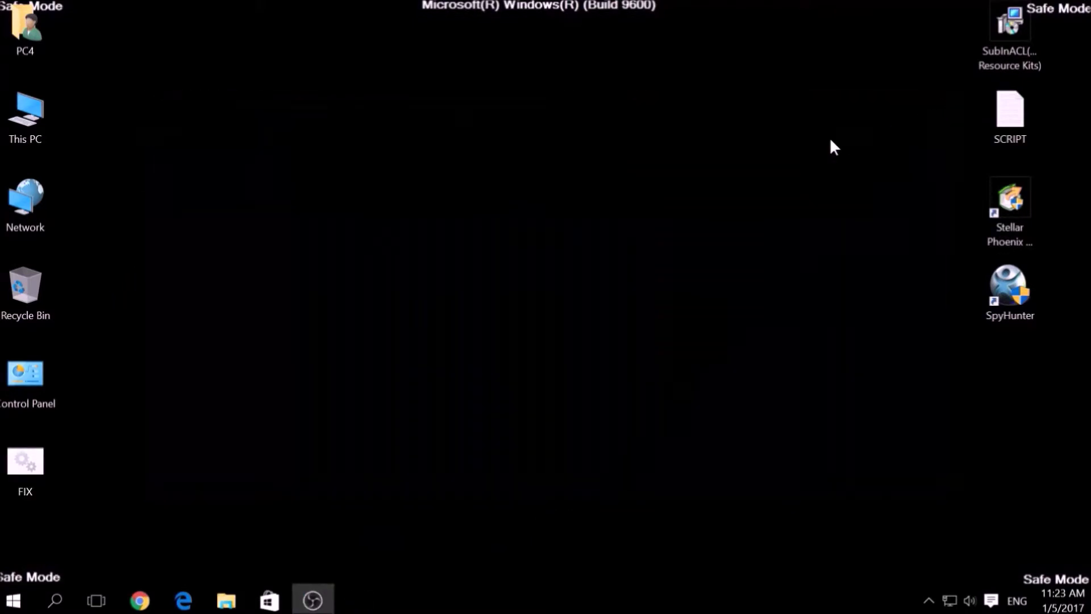
Copy the FIX file from the desktop.
click(33, 451)
right_click(33, 452)
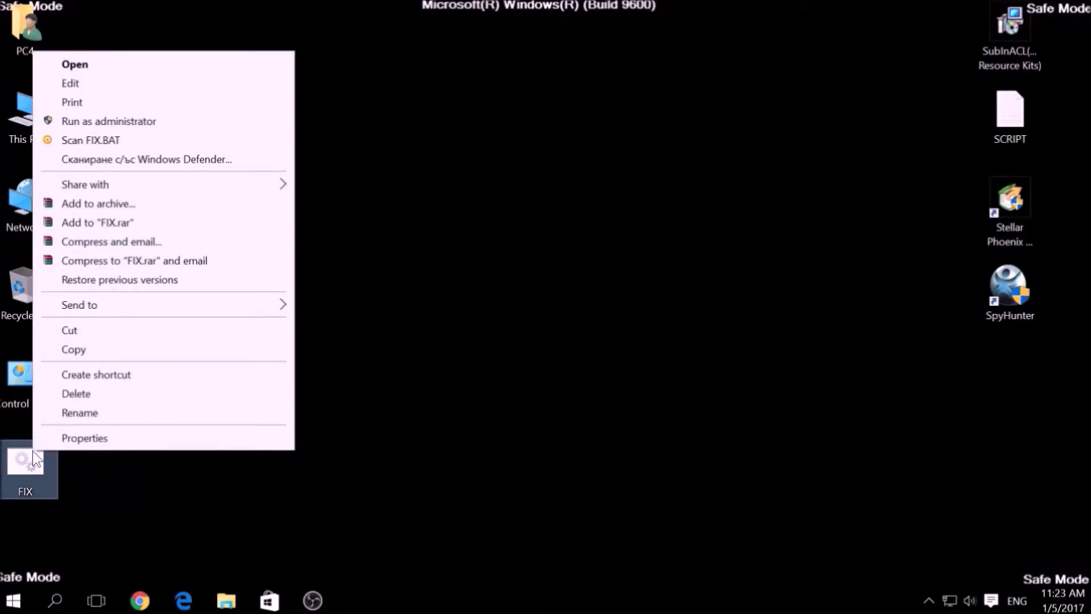
click(81, 347)
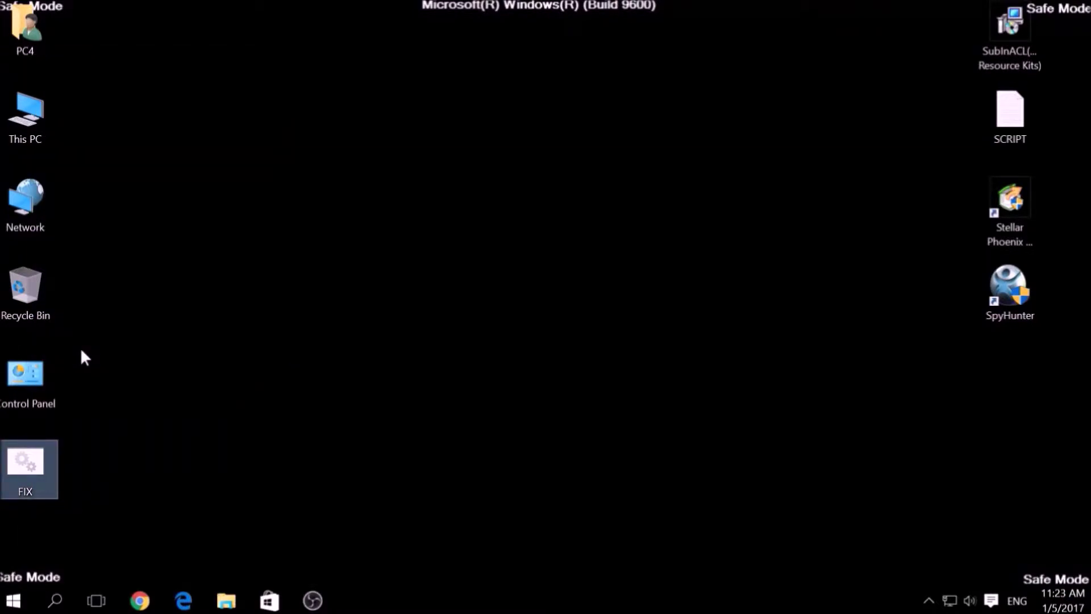
Paste FIX into C:\Program Files (x86)\Windows Resource Kits\Tools, granting administrator permission.
double_click(42, 118)
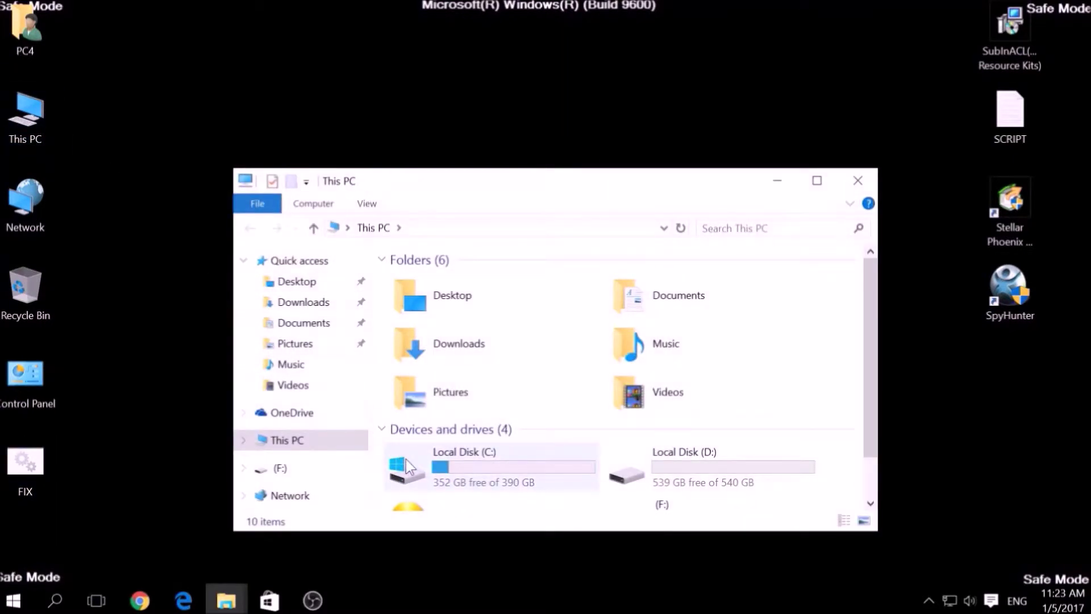
double_click(407, 463)
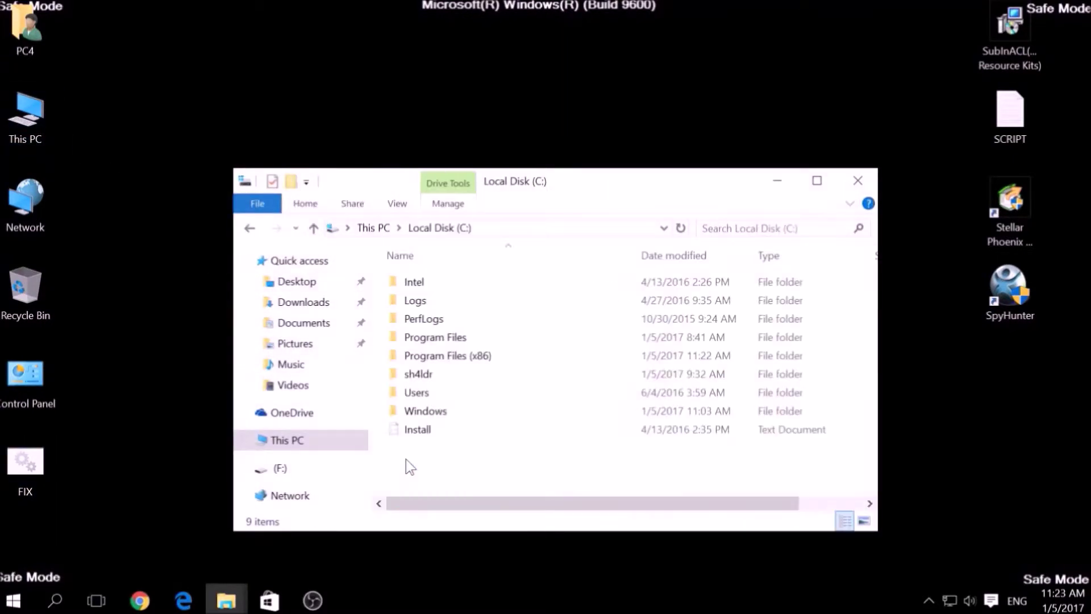
double_click(435, 357)
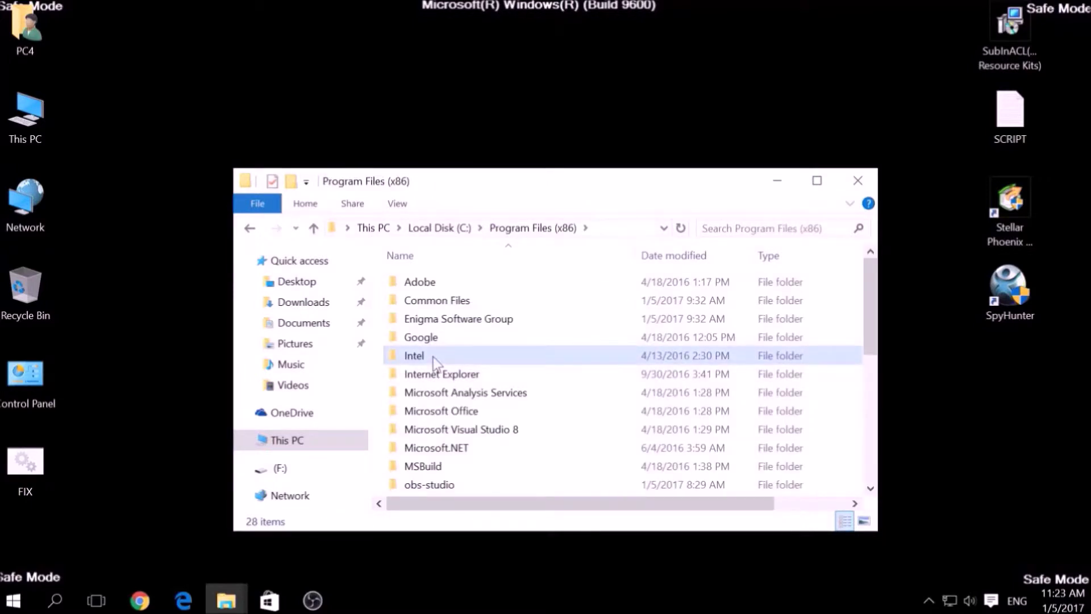
click(433, 357)
key(w)
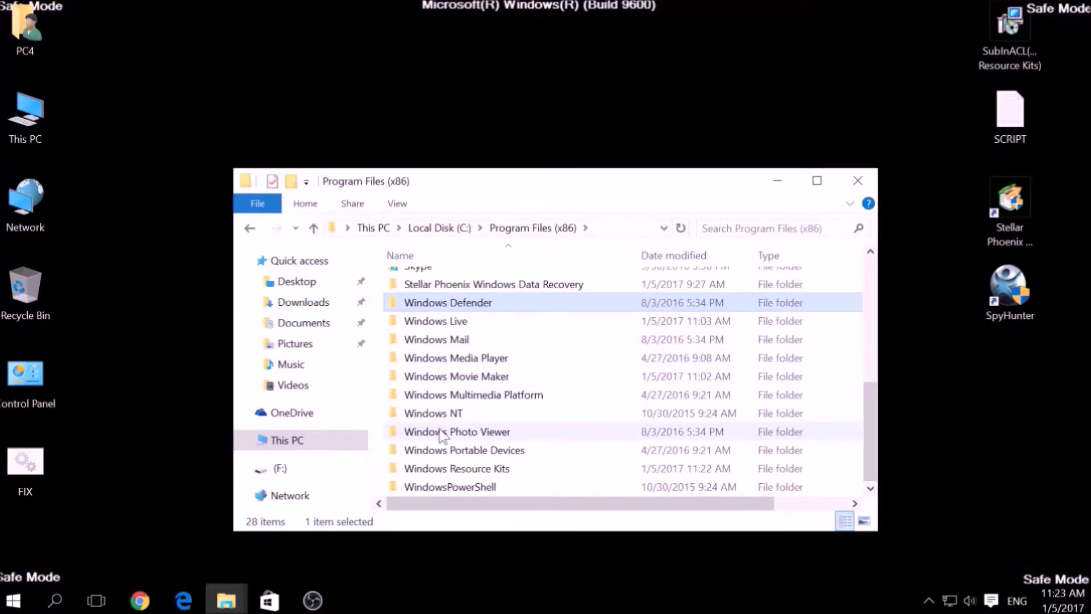
double_click(448, 469)
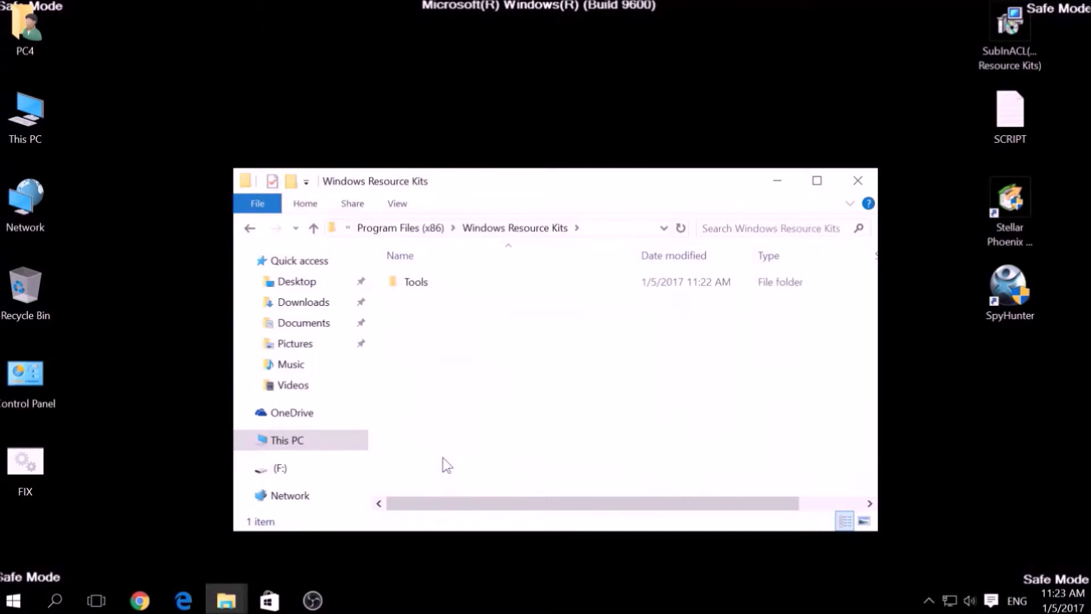
double_click(408, 290)
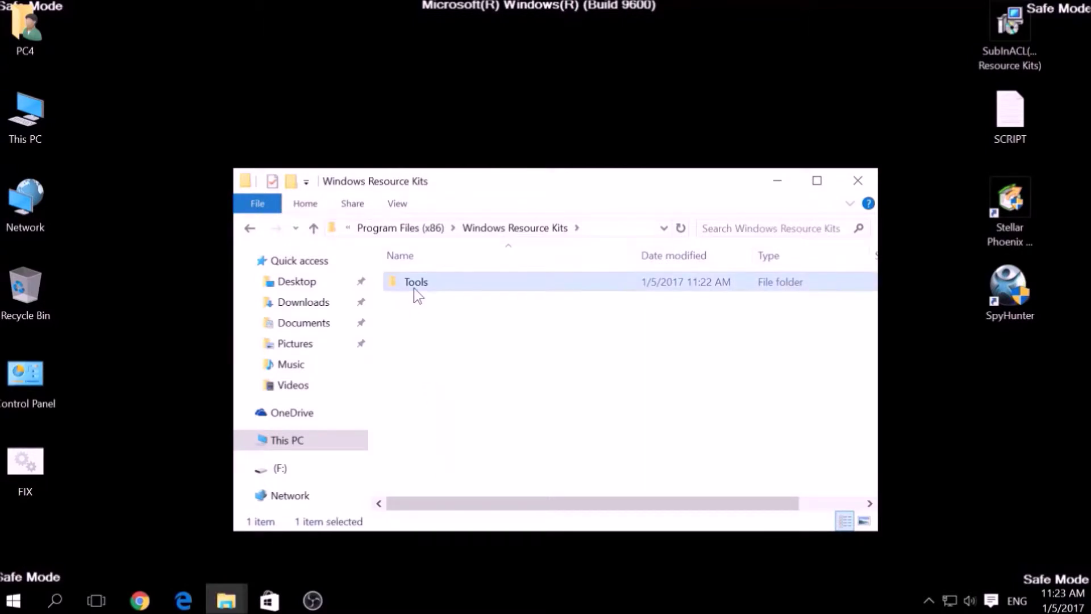
right_click(412, 354)
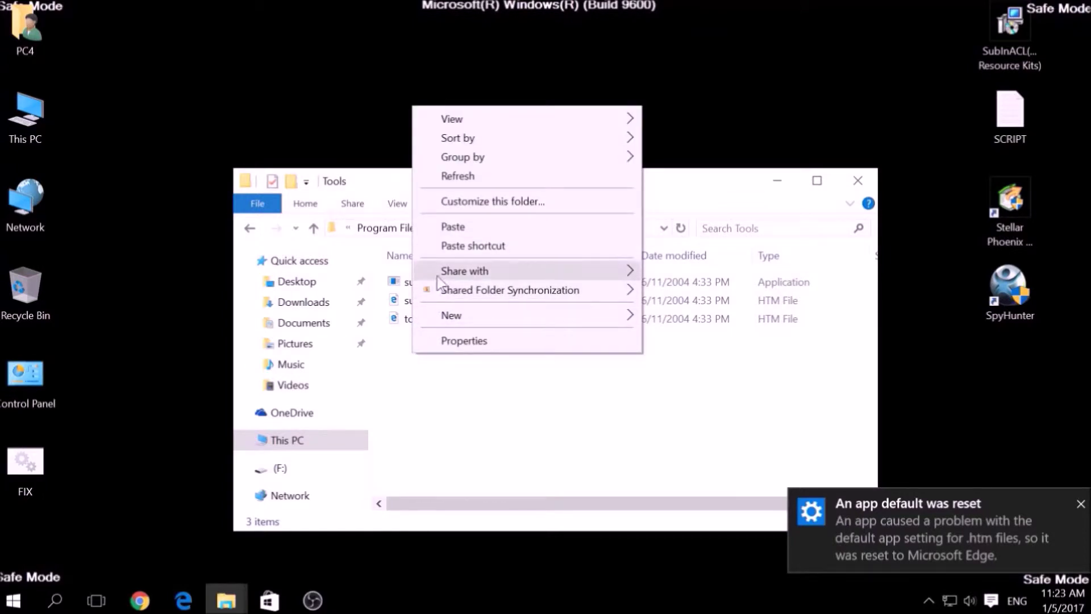
click(449, 227)
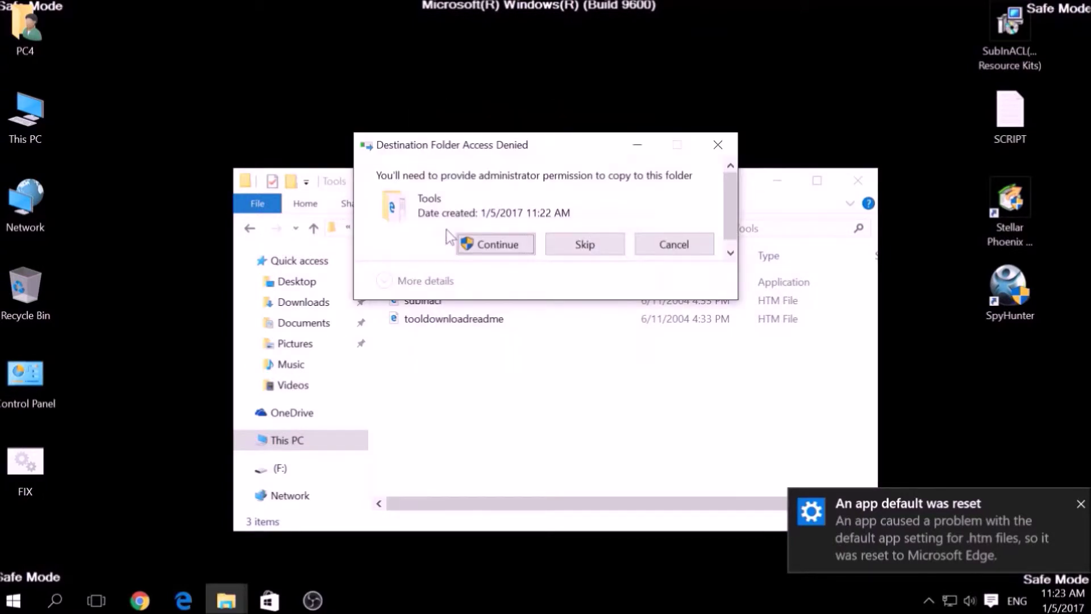
click(481, 248)
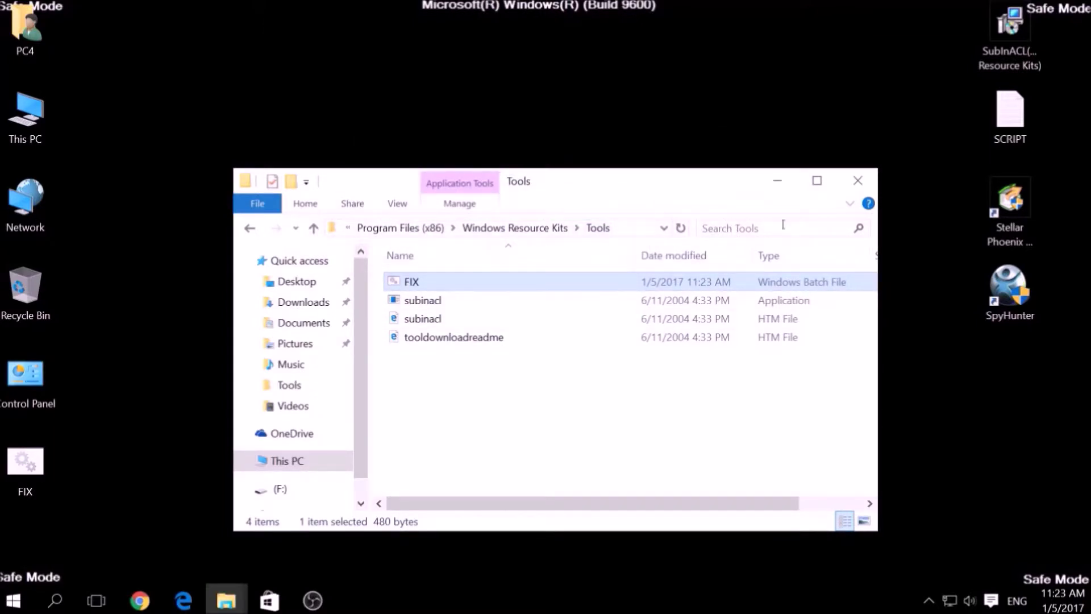
Close the Tools folder and start Command Prompt as administrator.
click(860, 183)
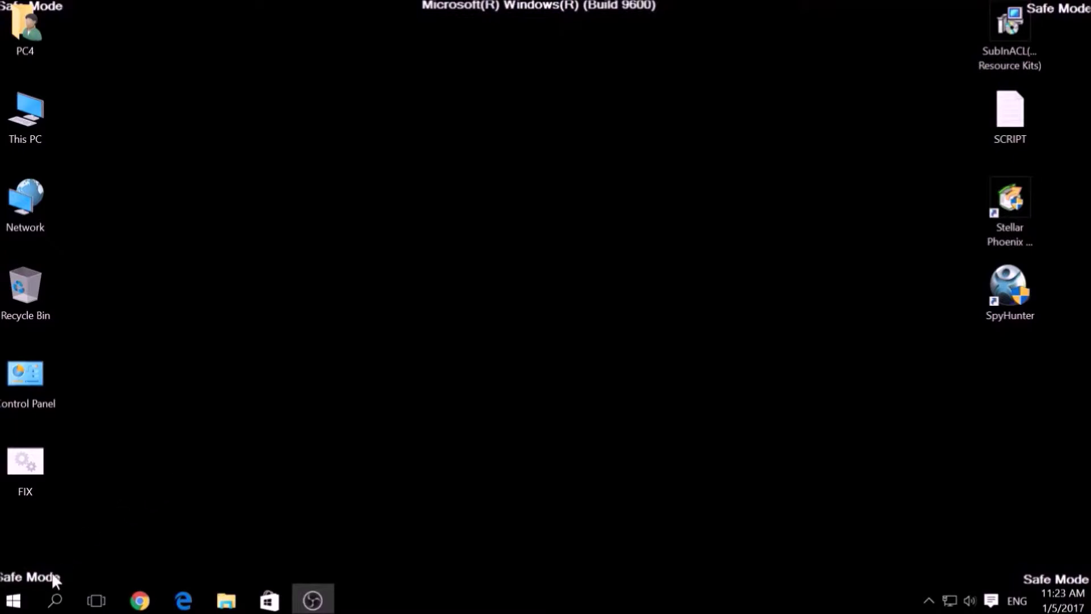
click(53, 604)
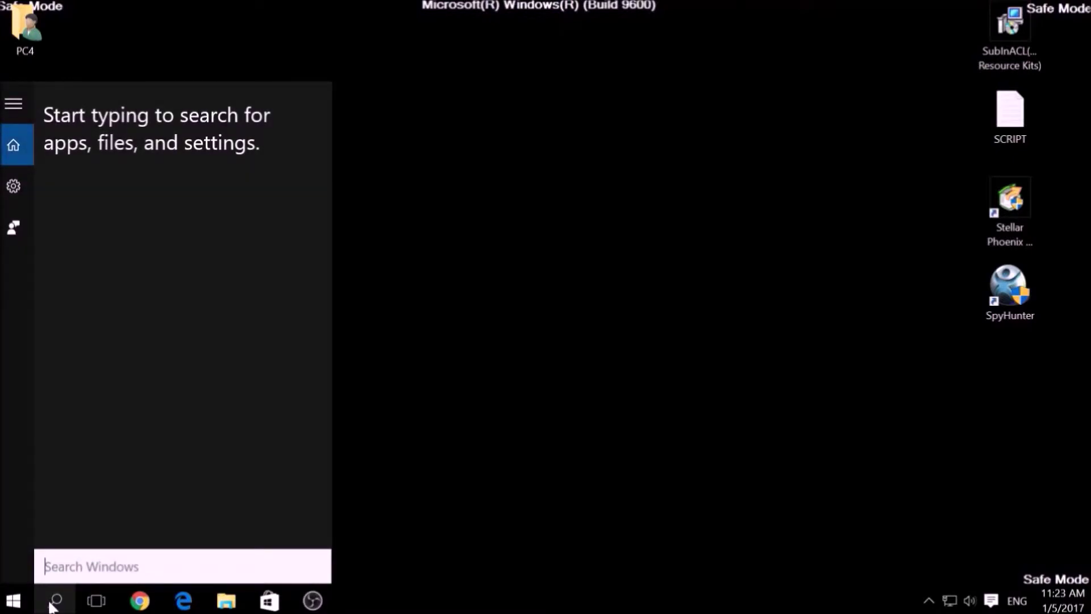
text(cmd)
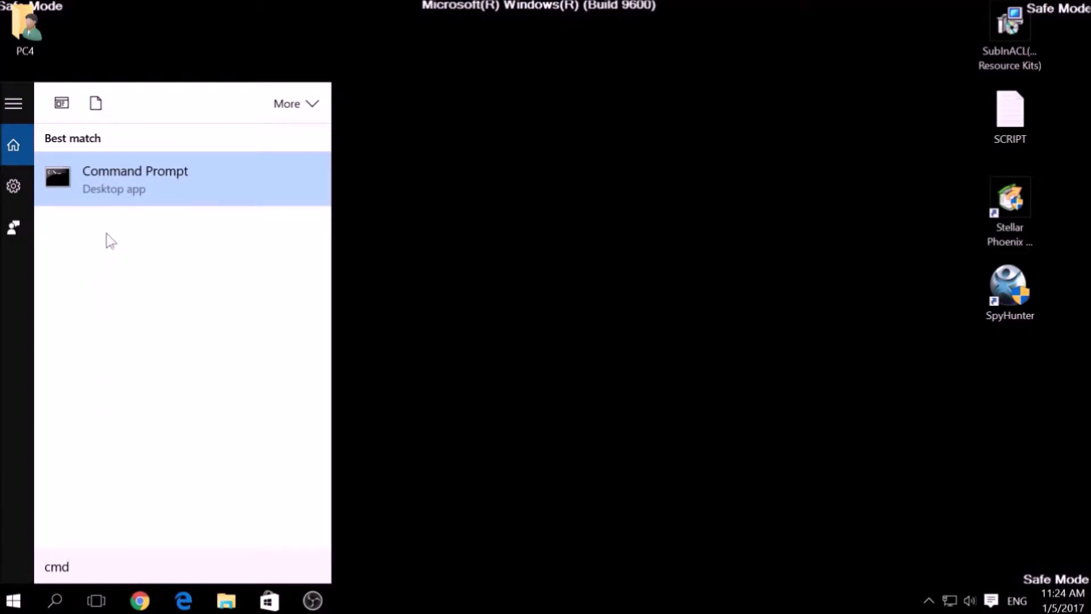
right_click(122, 192)
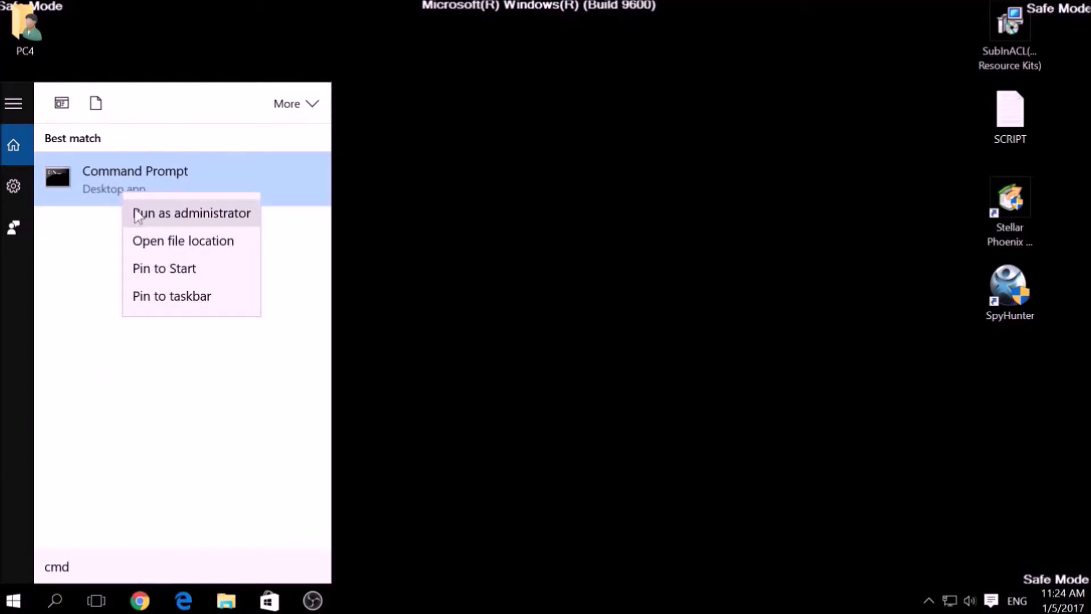
click(154, 217)
click(232, 181)
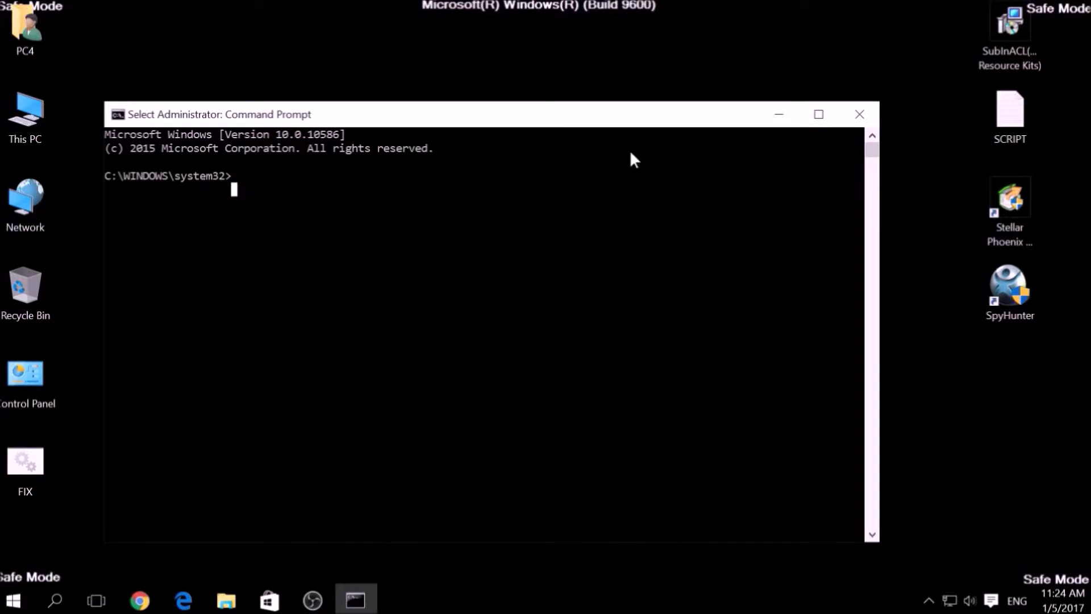
Change into the Windows Resource Kits Tools folder, run FIX.bat, then close Command Prompt.
text(CD C)
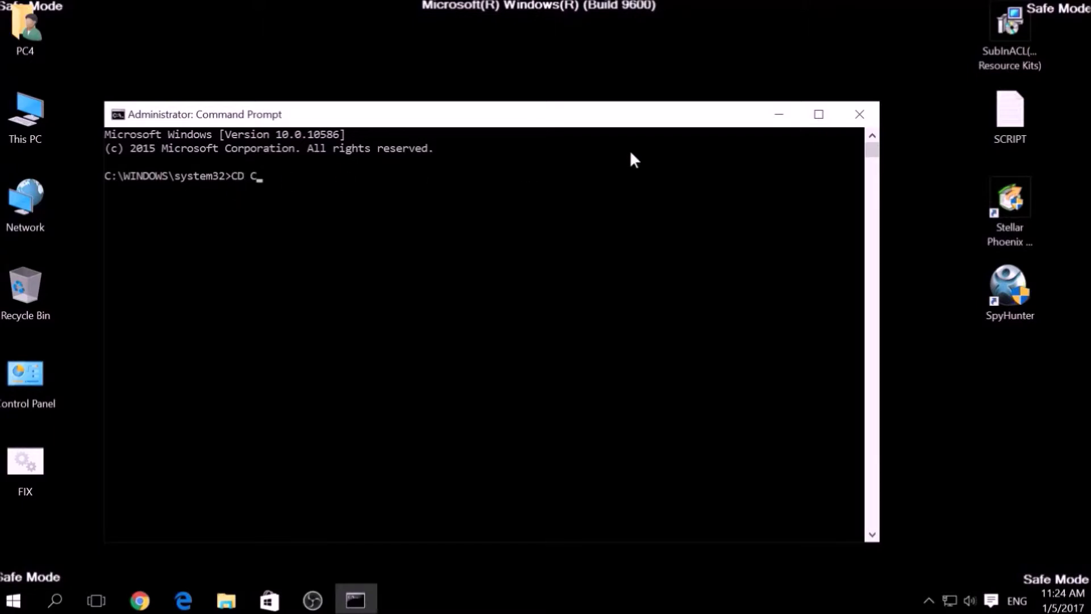
text(:)
text(\Program)
text( Files)
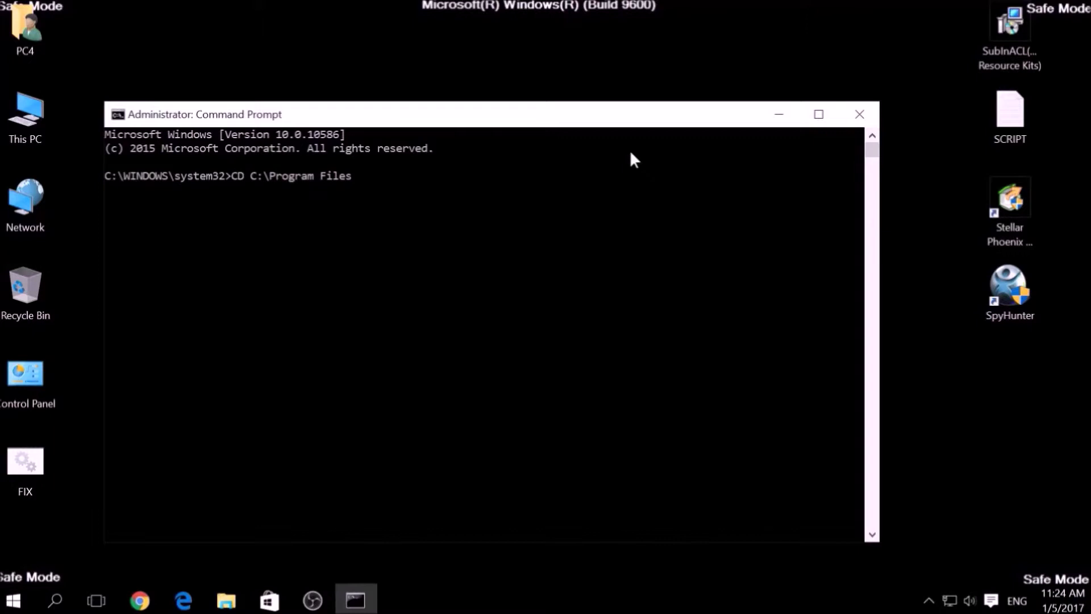
text( (X)
text(86))
text(Windows Resource Kits)
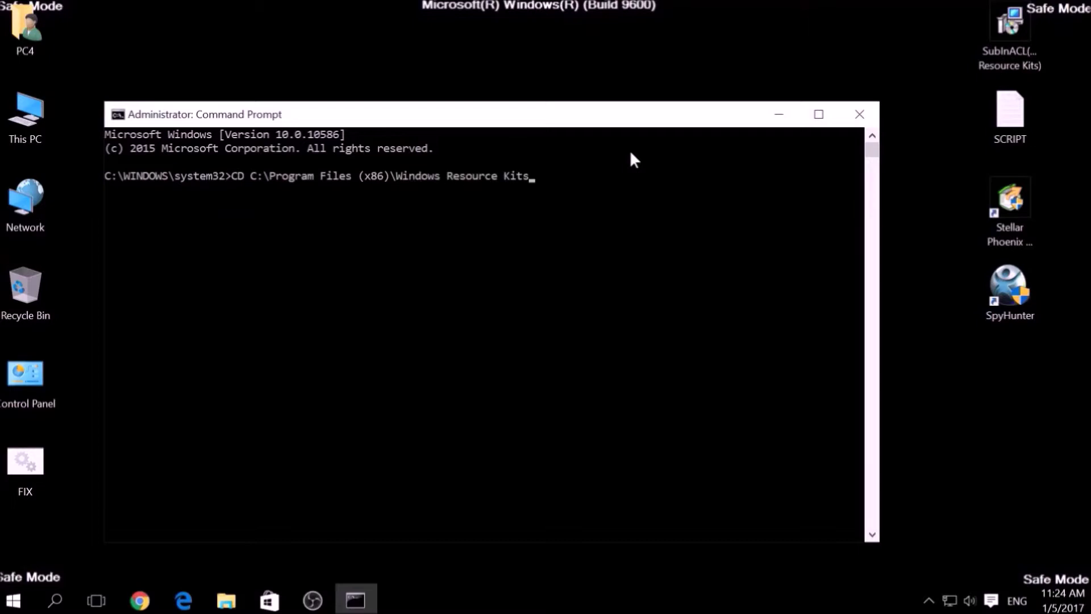
text(\)
text(oll)
key(BackSpace)
key(BackSpace)
text(ols)
key(Return)
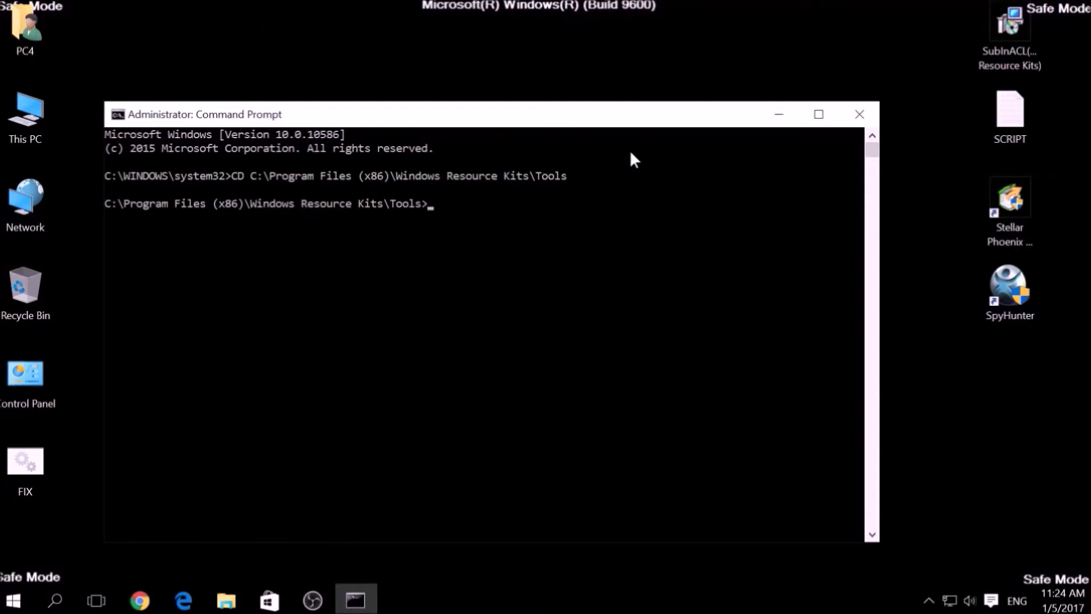
text(FIX.)
text(bat)
key(Return)
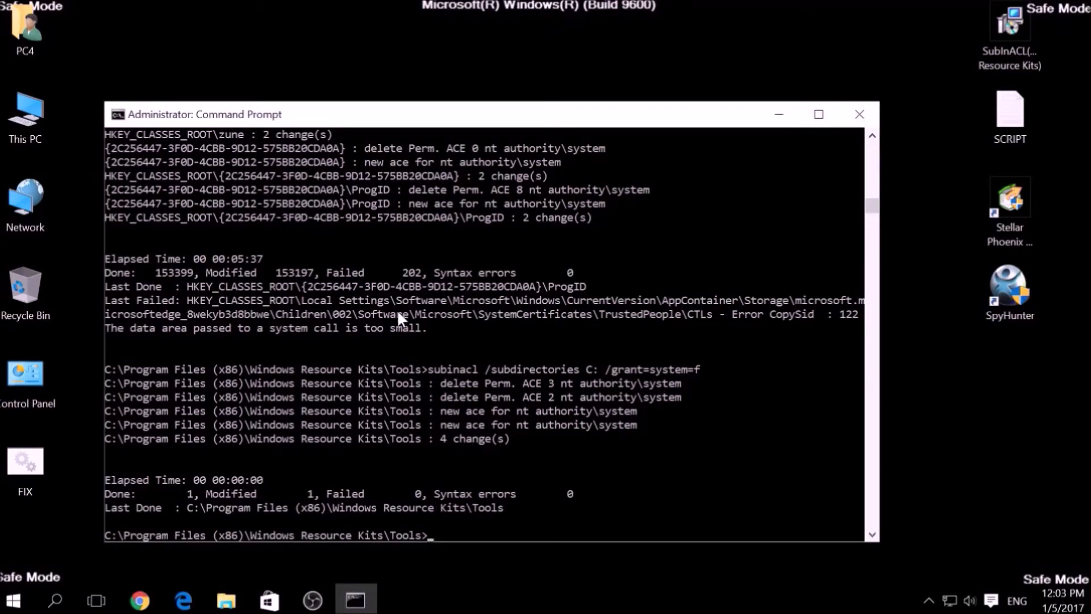
click(867, 105)
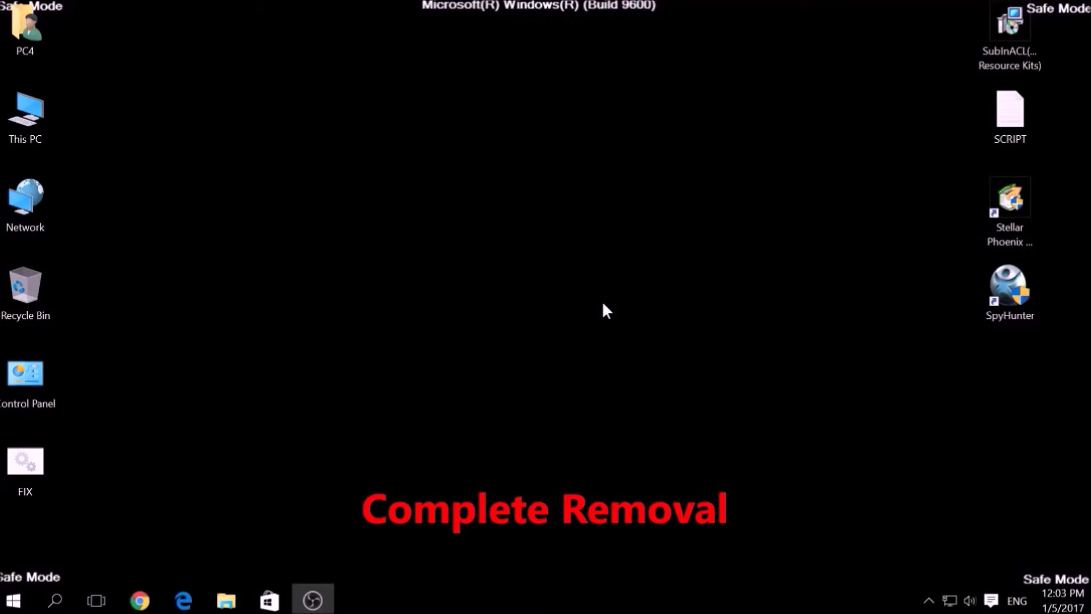
Launch SpyHunter 4 and run a Quick Scan via Malware Scan > Start New Scan.
double_click(998, 309)
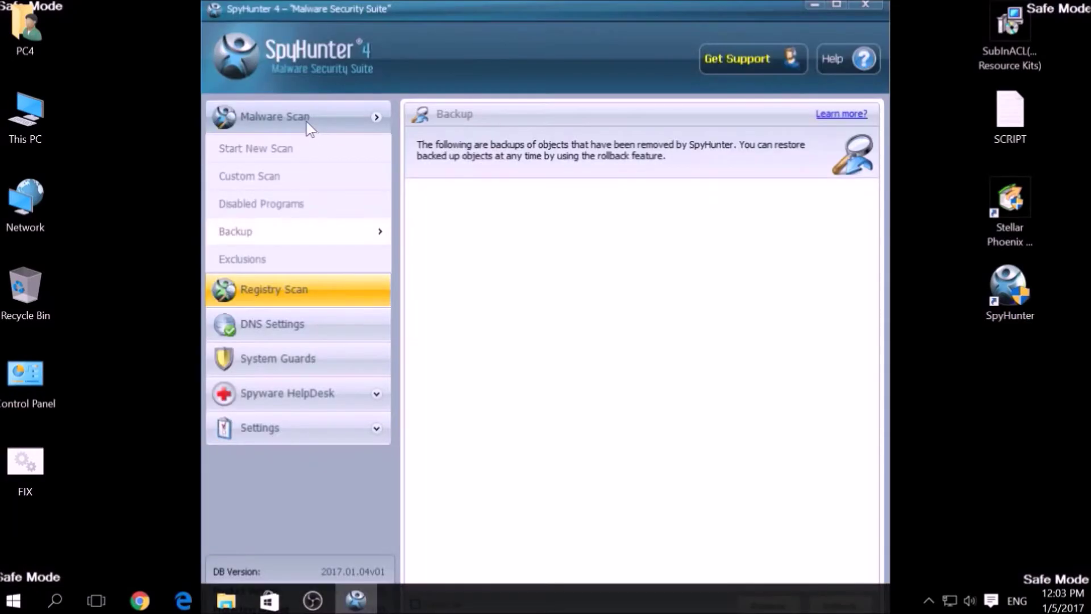
click(290, 153)
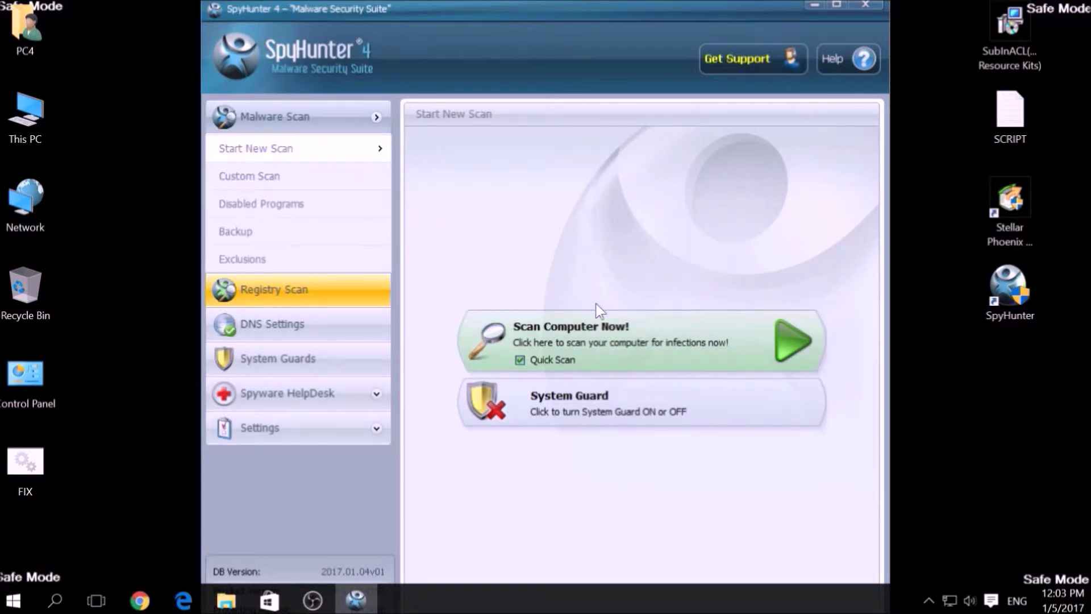
click(640, 333)
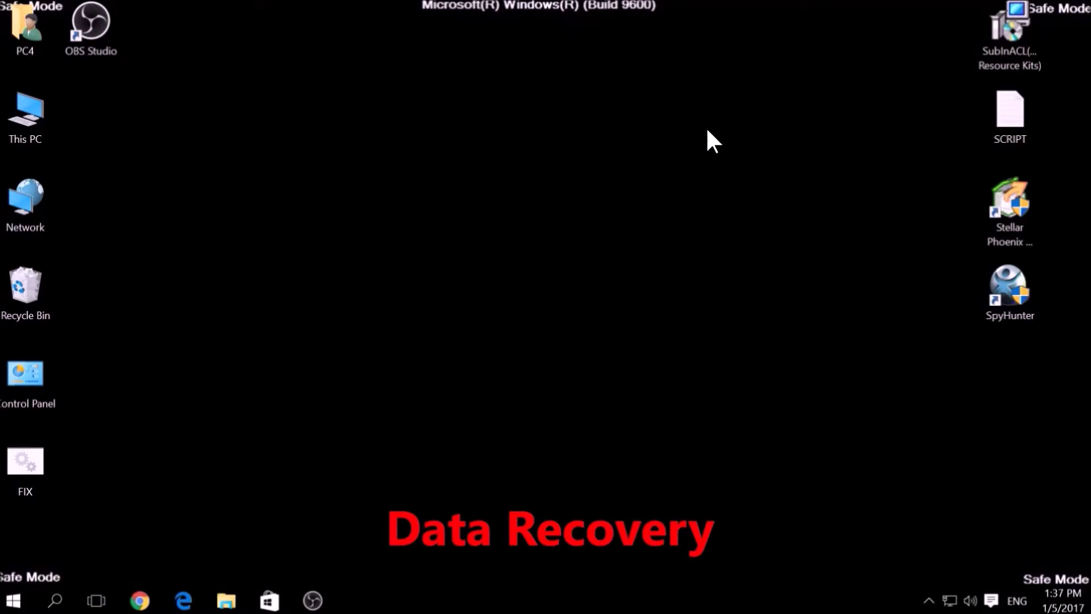
Launch Stellar Phoenix, start a normal scan of drive C:, then abort it early.
click(1001, 208)
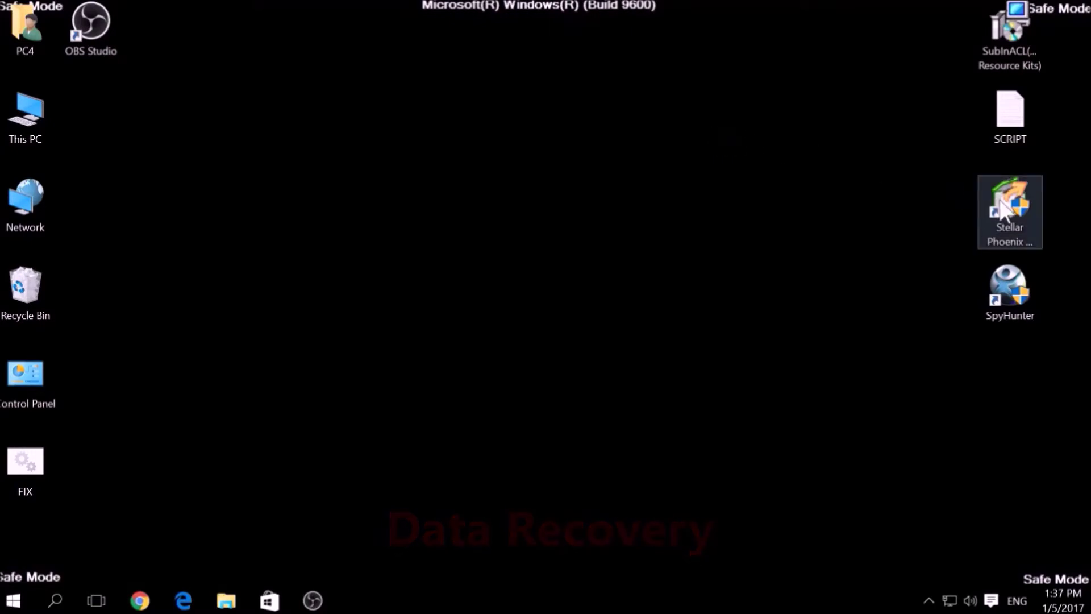
double_click(1001, 210)
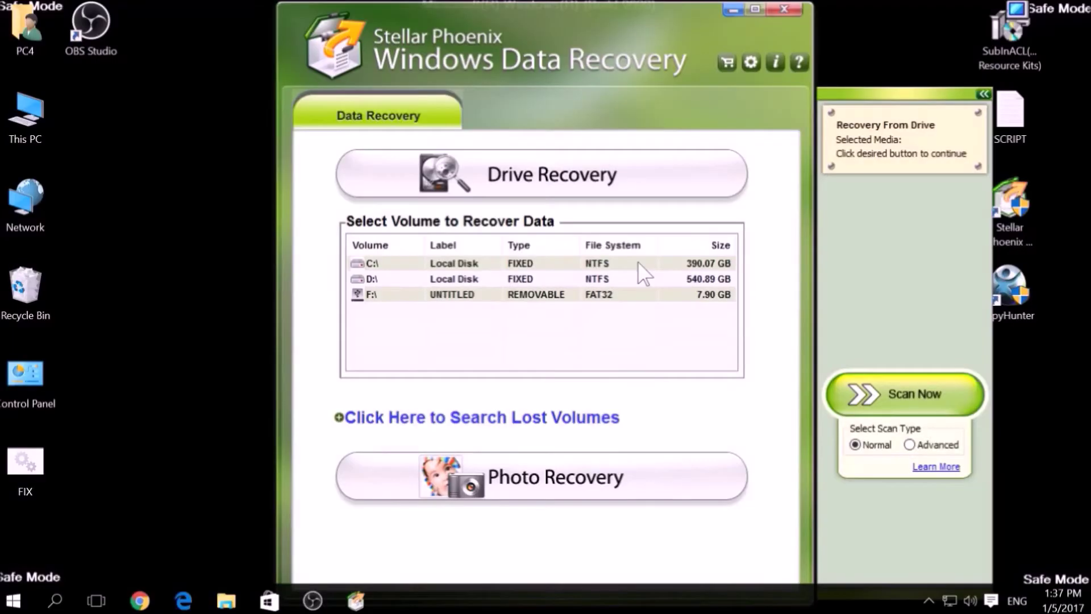
click(469, 266)
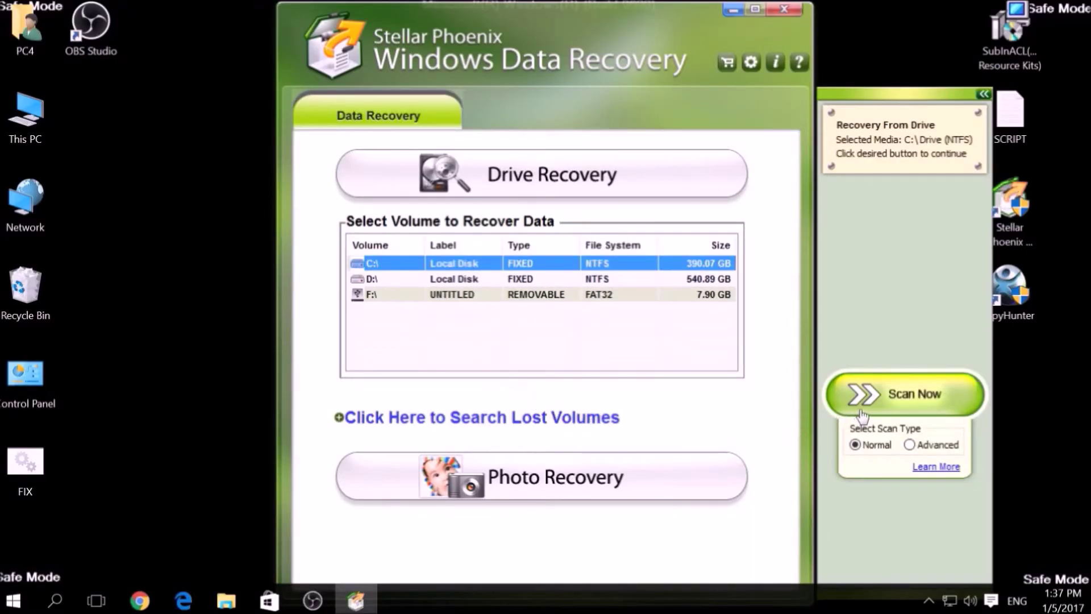
click(933, 445)
click(883, 445)
click(890, 397)
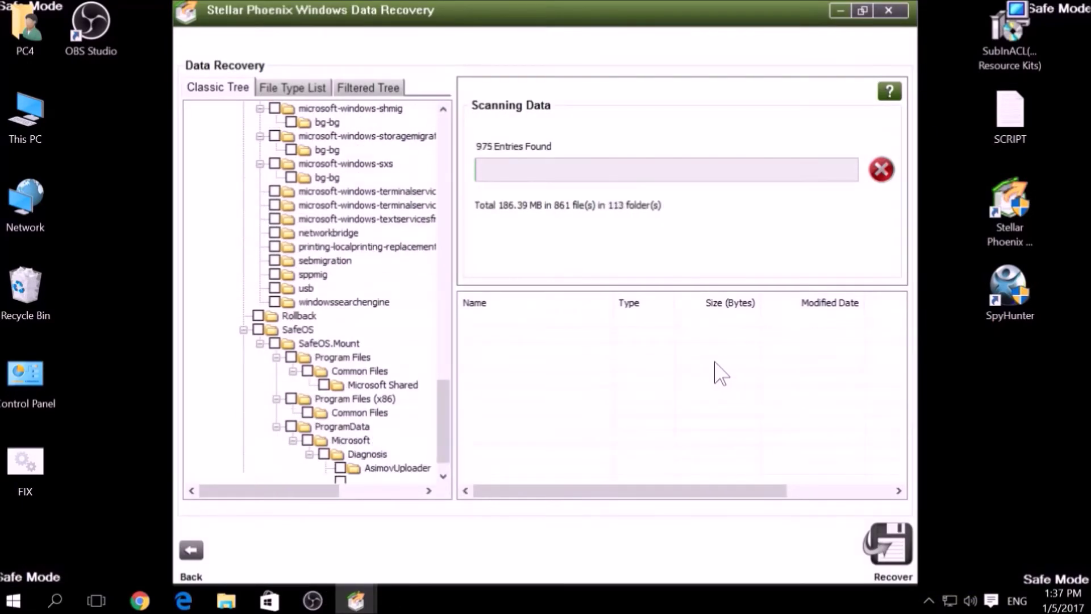
click(880, 171)
click(639, 209)
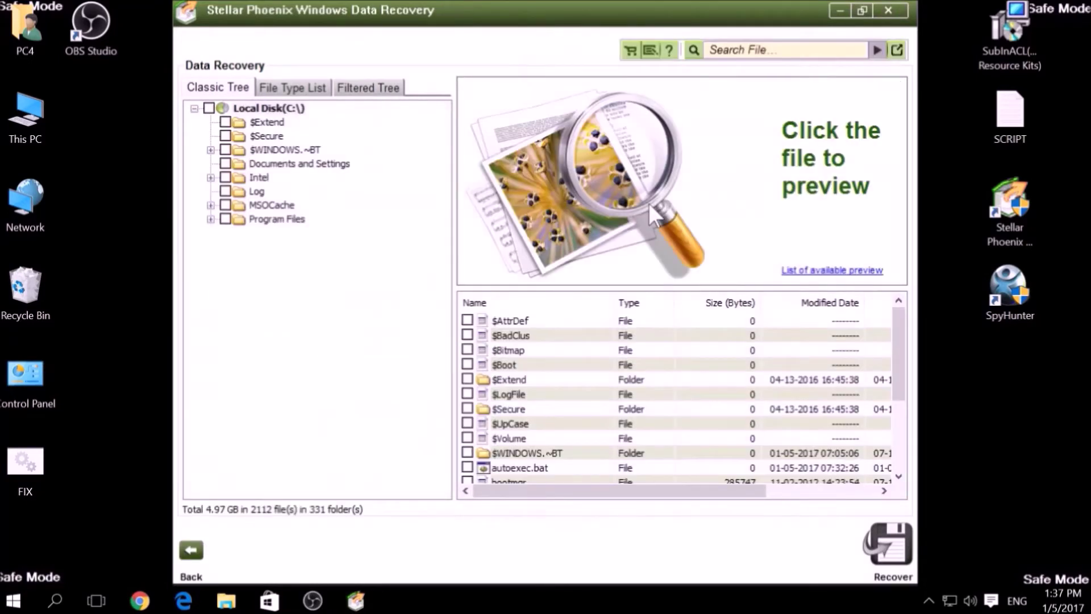
Mark system files, $Extend and $WINDOWS.~BT for recovery, then close, declining a rescan.
click(467, 320)
click(467, 350)
click(467, 379)
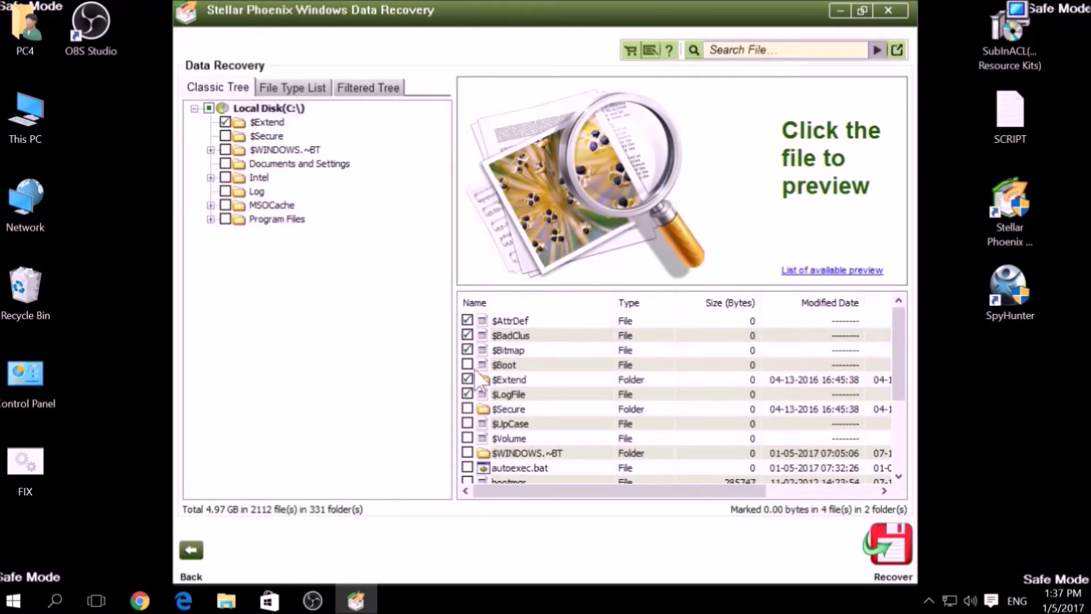
scroll(474, 368, down, 3)
click(467, 349)
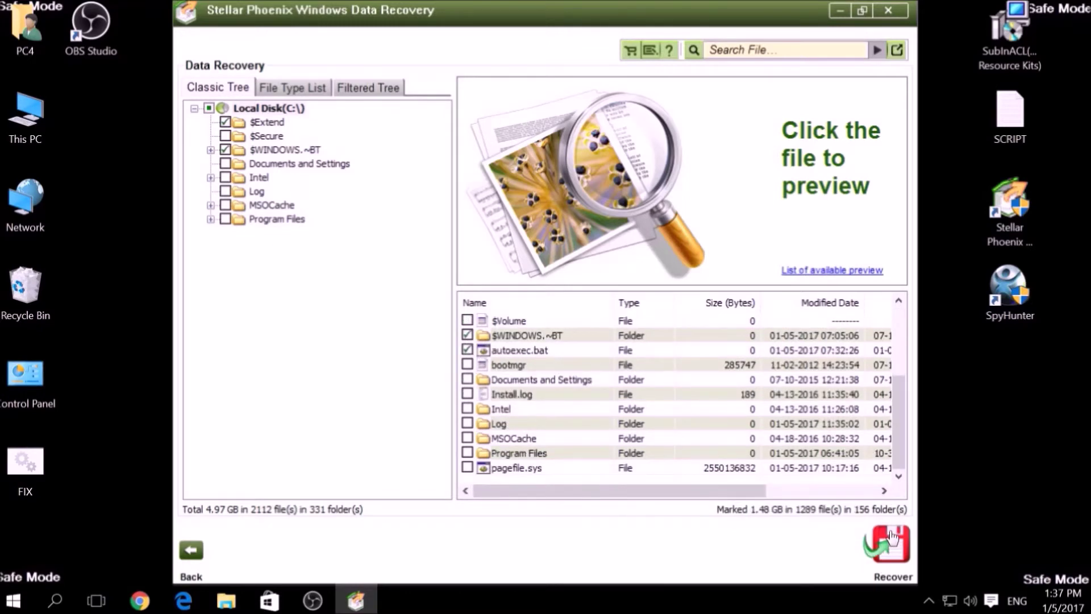
click(889, 10)
click(547, 359)
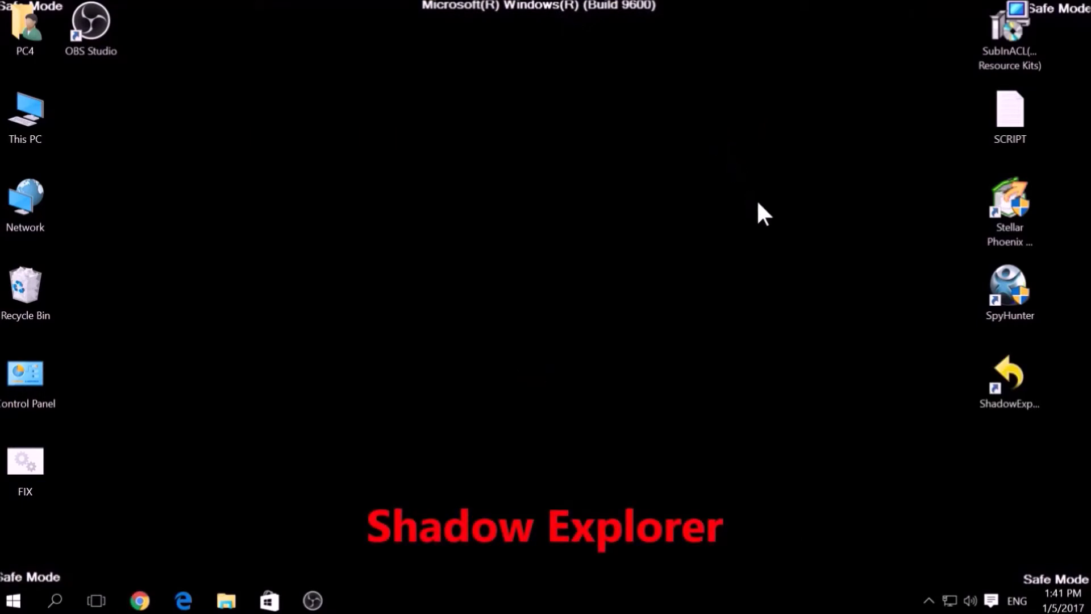
Launch ShadowExplorer, dismiss its update notice, and browse the Intel, MSOCache, System Volume Information and Recovery folders.
double_click(1007, 390)
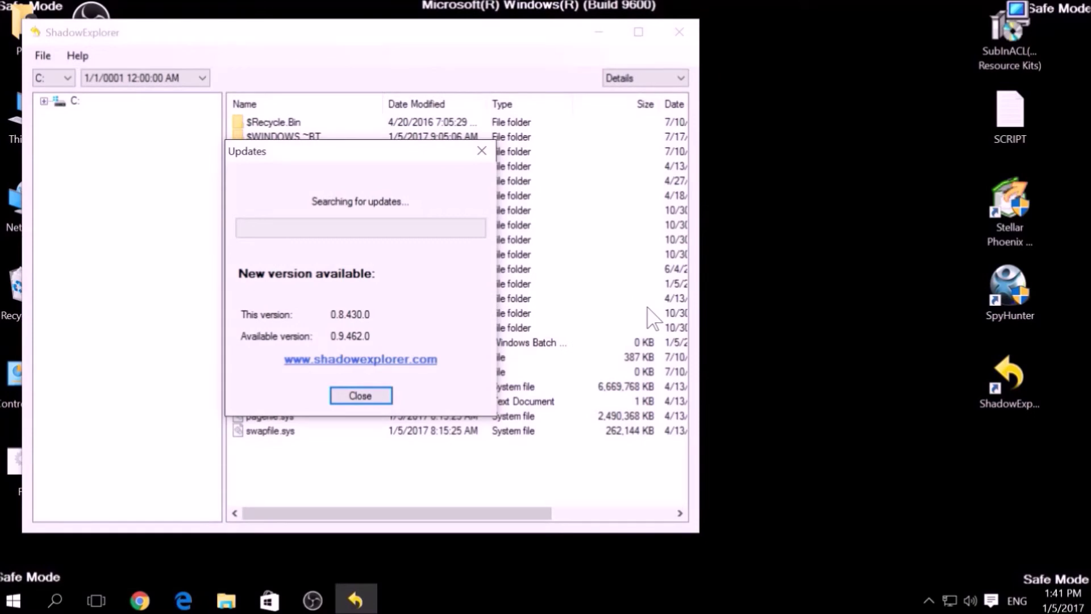
click(482, 151)
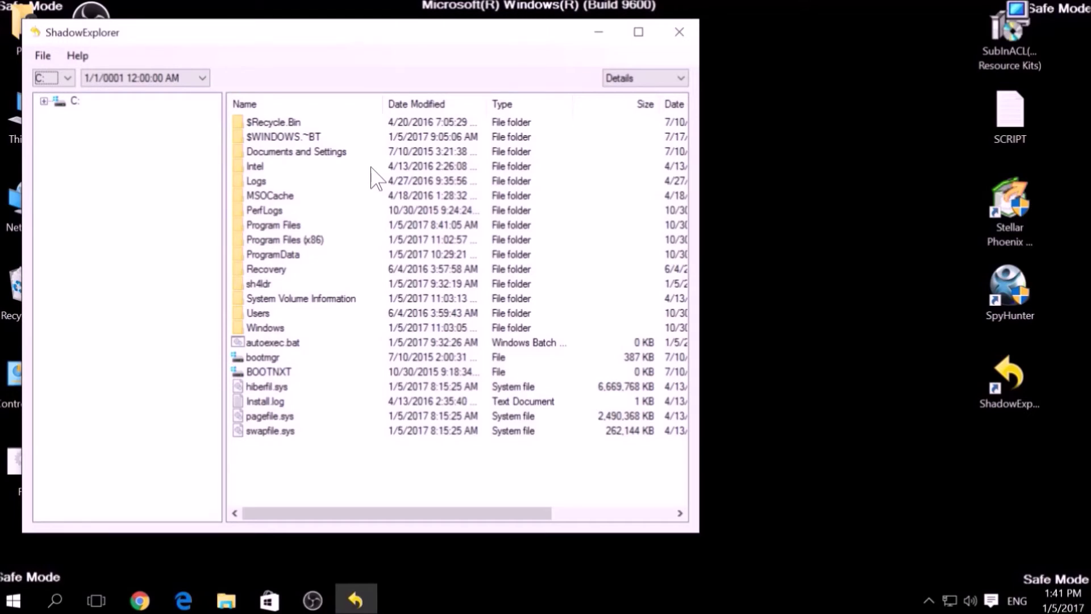
click(255, 168)
click(266, 195)
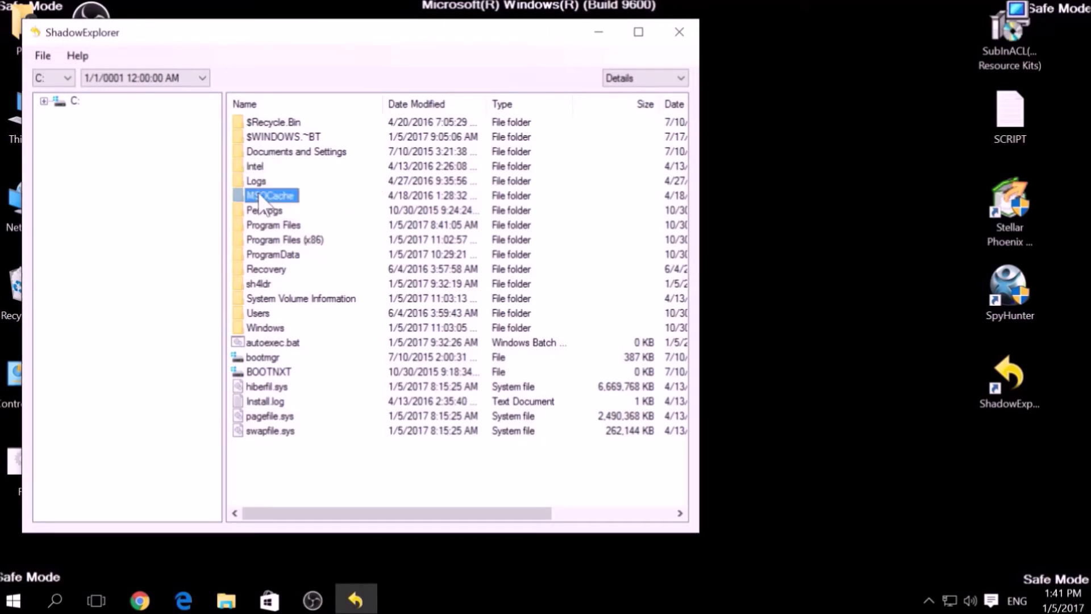
click(270, 299)
click(262, 269)
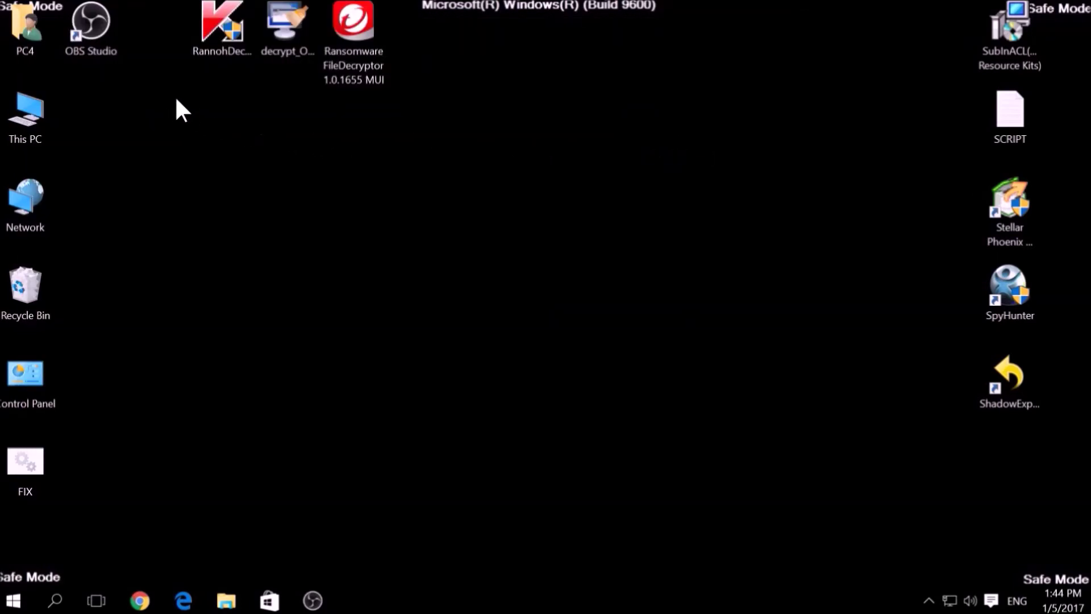
Launch Kaspersky RannohDecryptor from the desktop shortcuts and minimize it.
drag(174, 98, 424, 8)
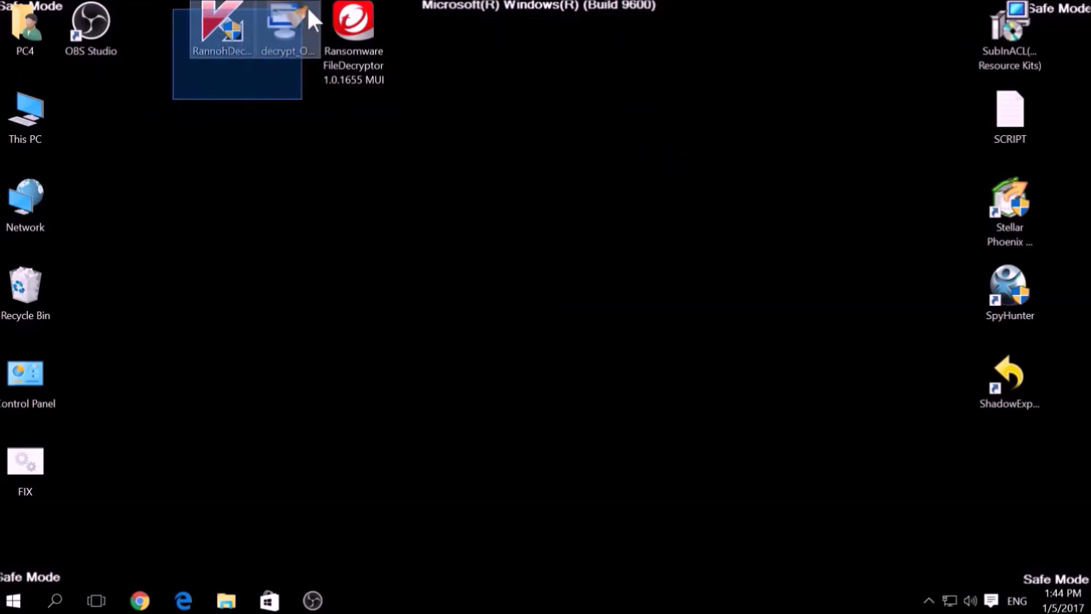
click(452, 201)
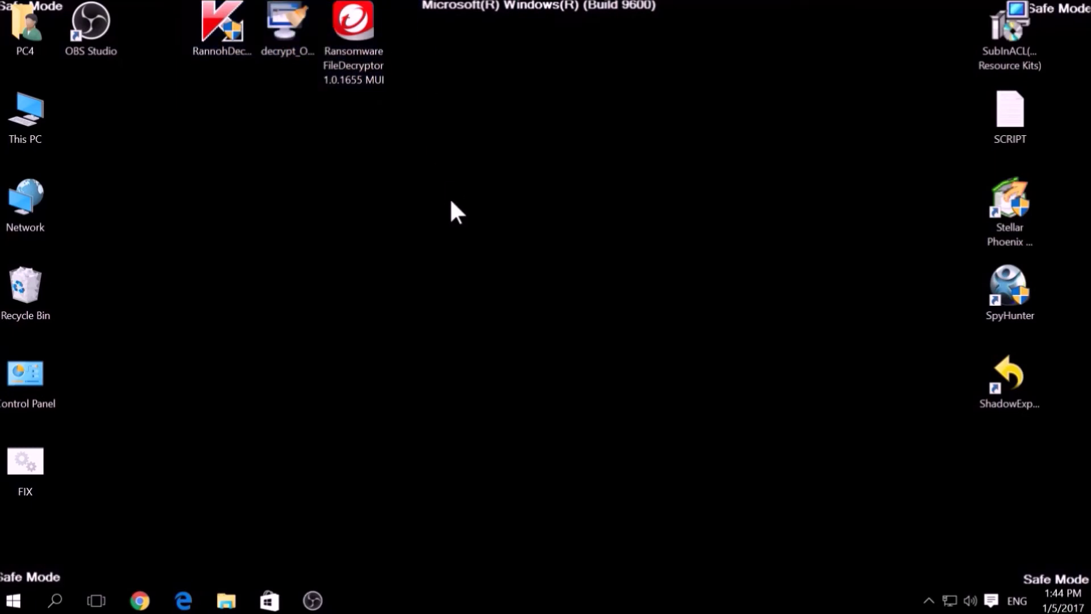
double_click(239, 37)
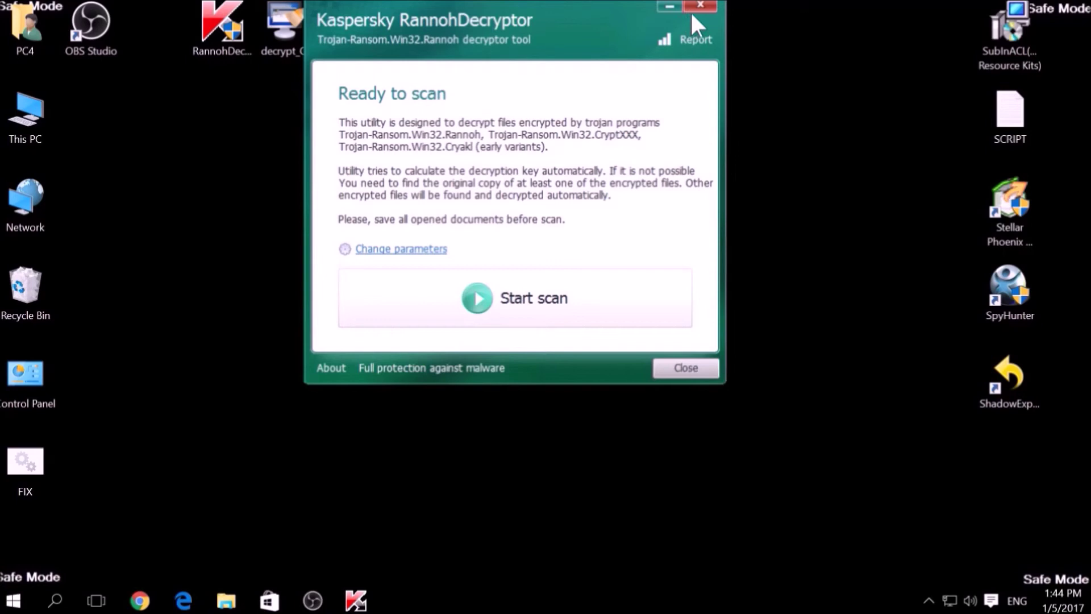
click(675, 4)
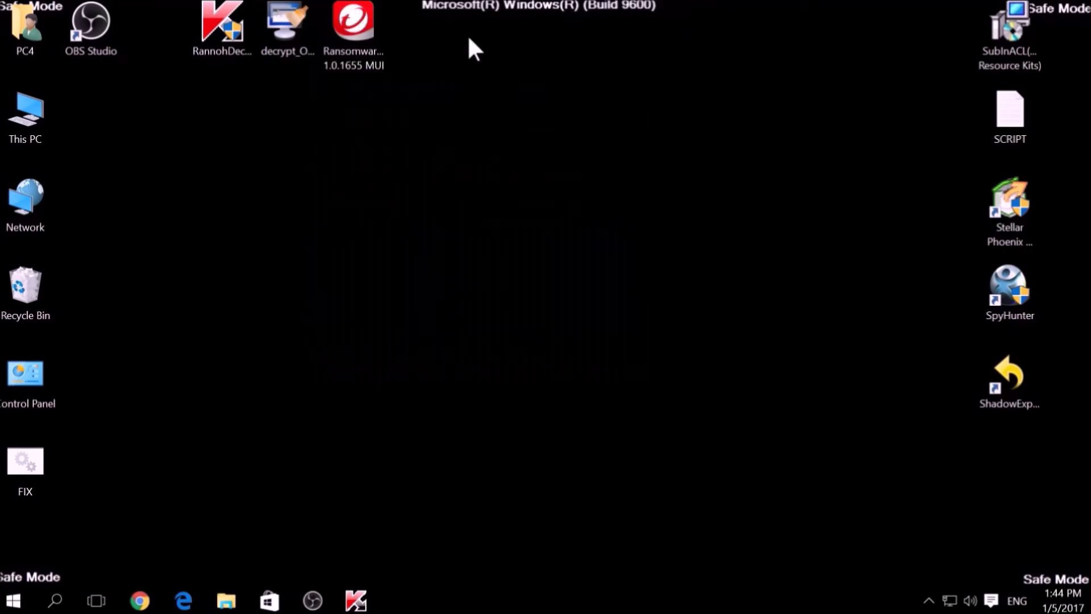
Launch the Emsisoft OpenToYou decrypter, accept its license, and select drive C:.
double_click(293, 33)
click(632, 418)
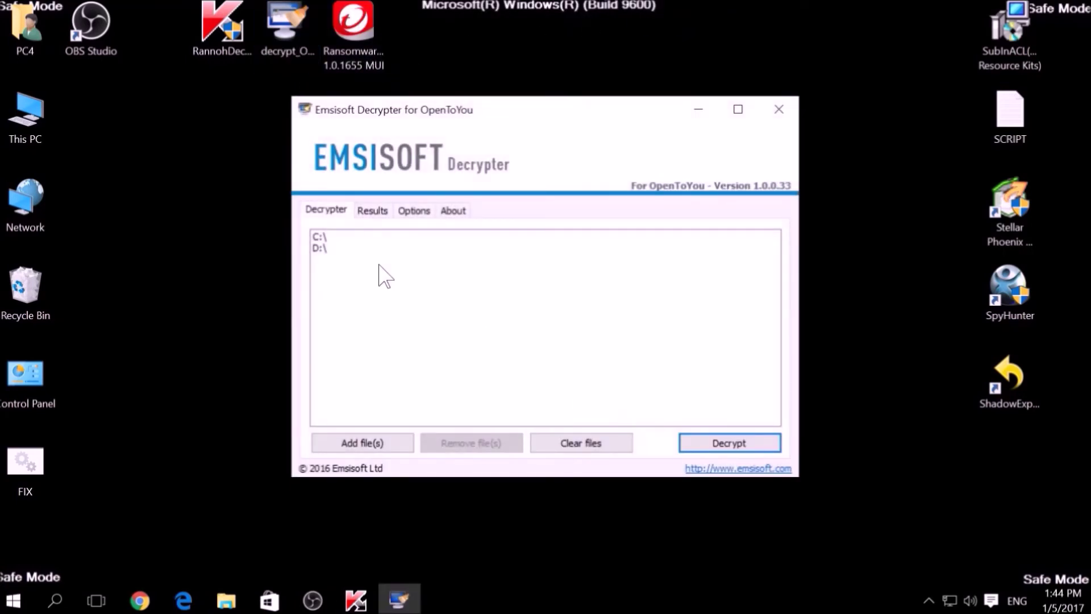
click(334, 238)
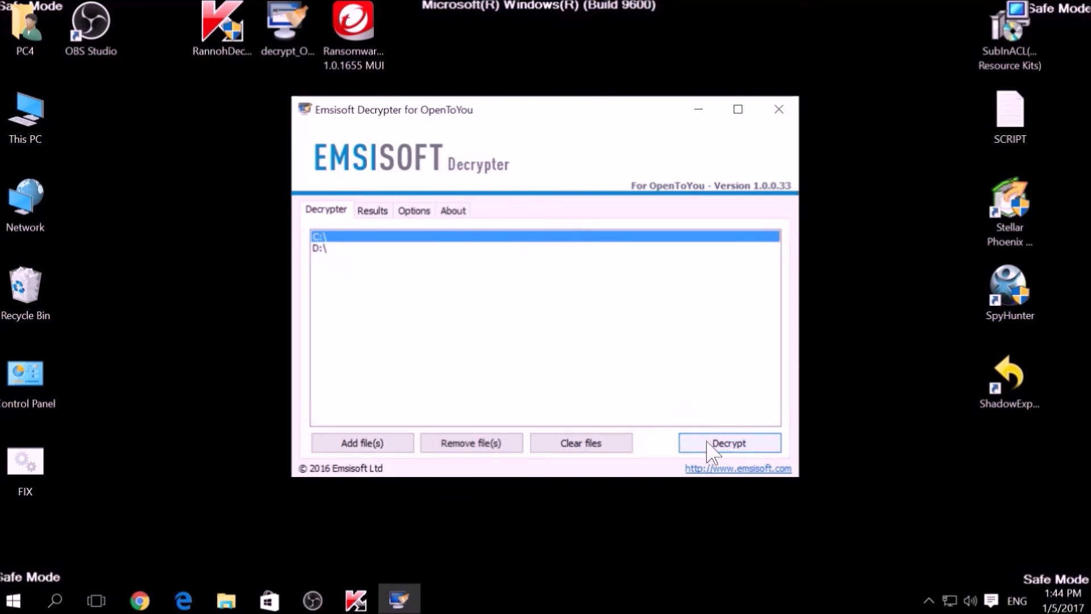
Minimize Emsisoft, launch Trend Micro Ransomware File Decryptor, accept its license, and preview the ransomware list without choosing.
click(698, 110)
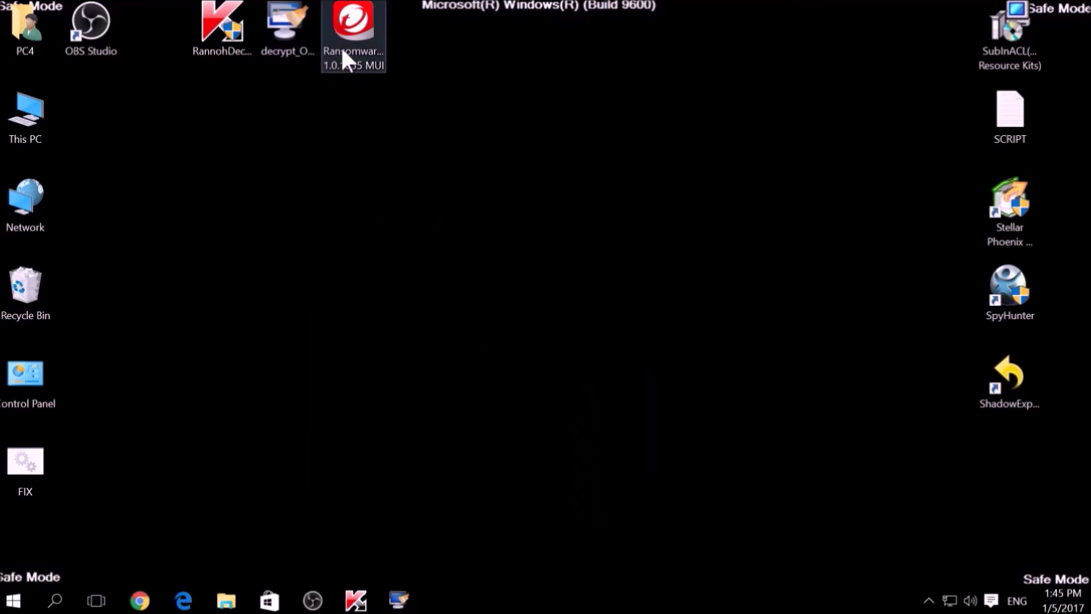
double_click(341, 46)
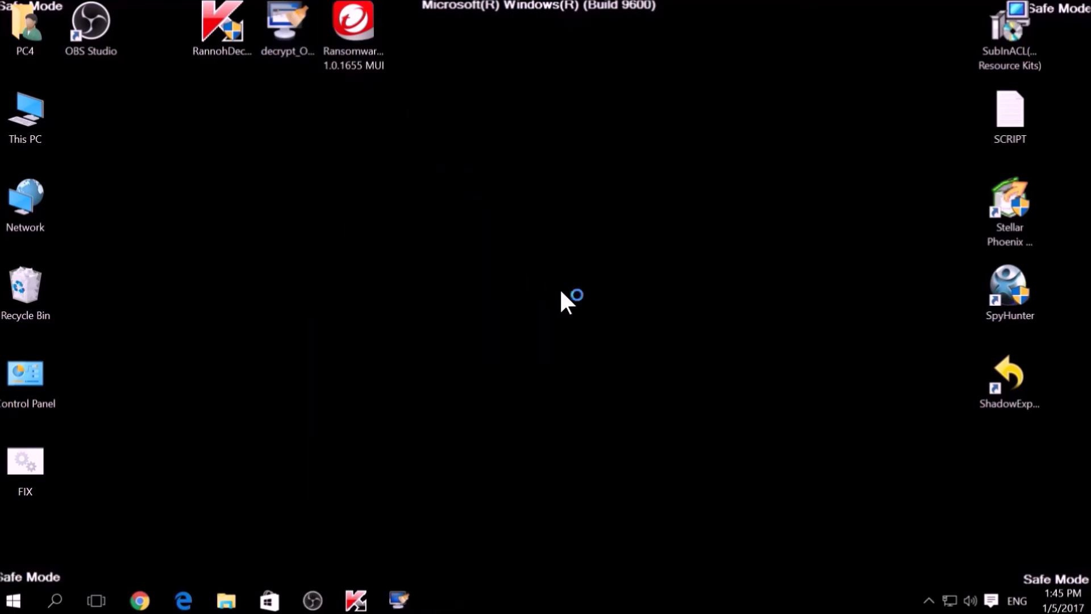
click(489, 458)
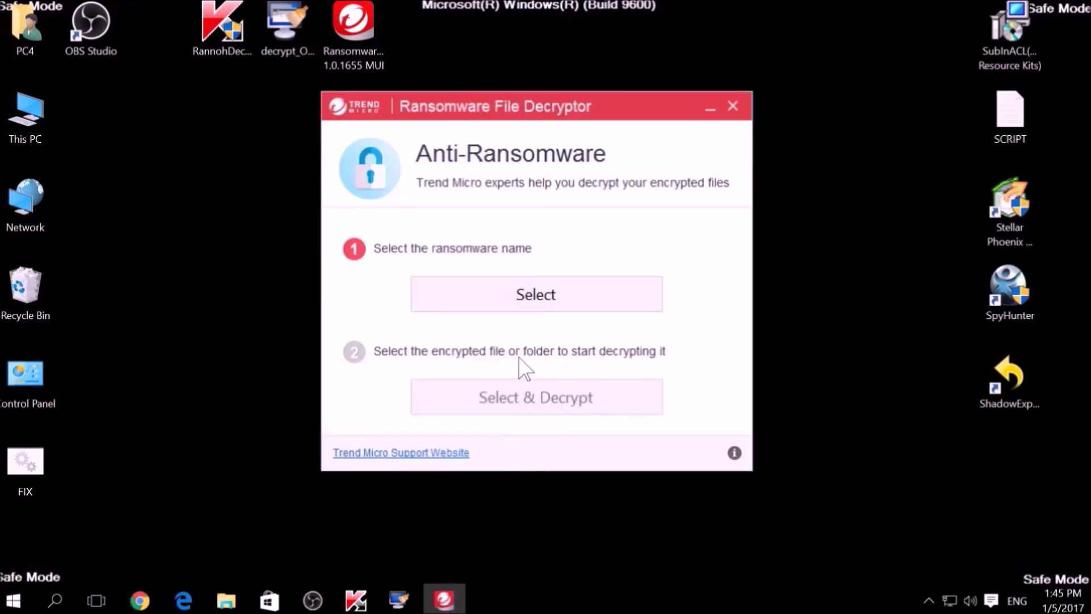
click(513, 305)
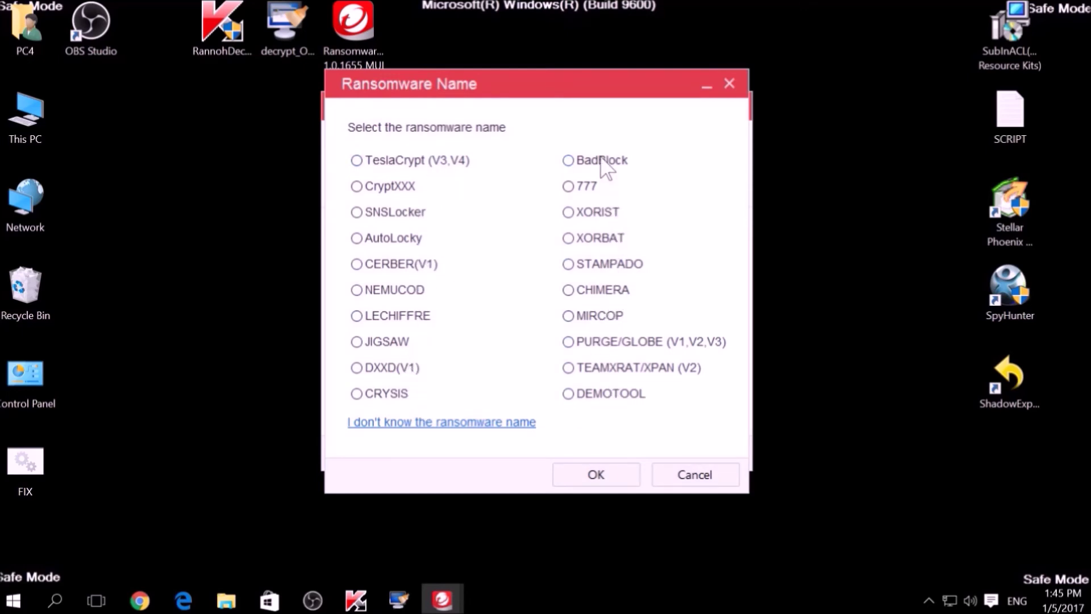
click(662, 473)
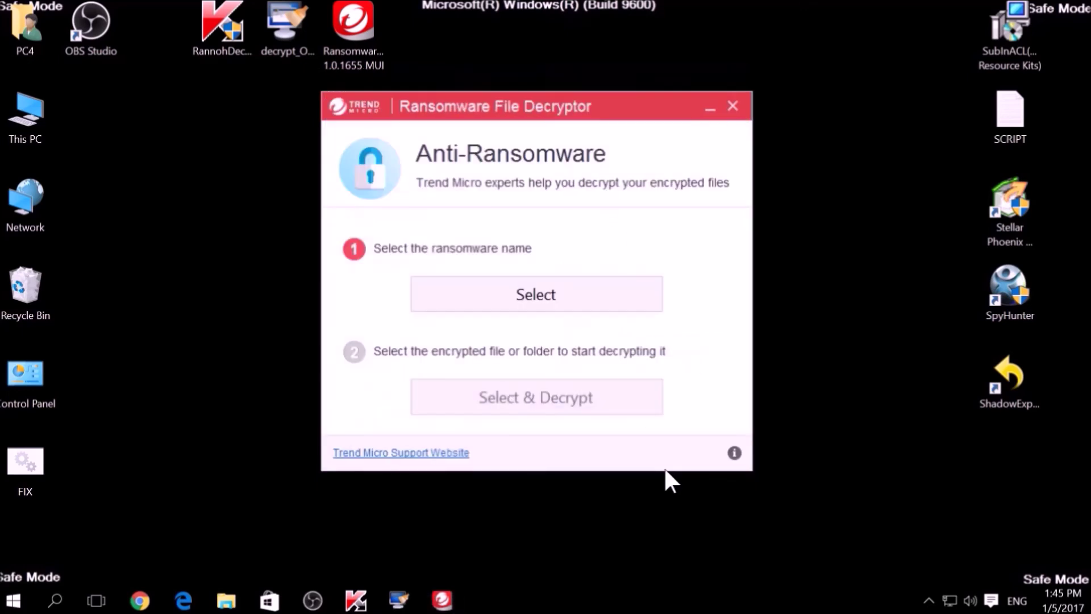